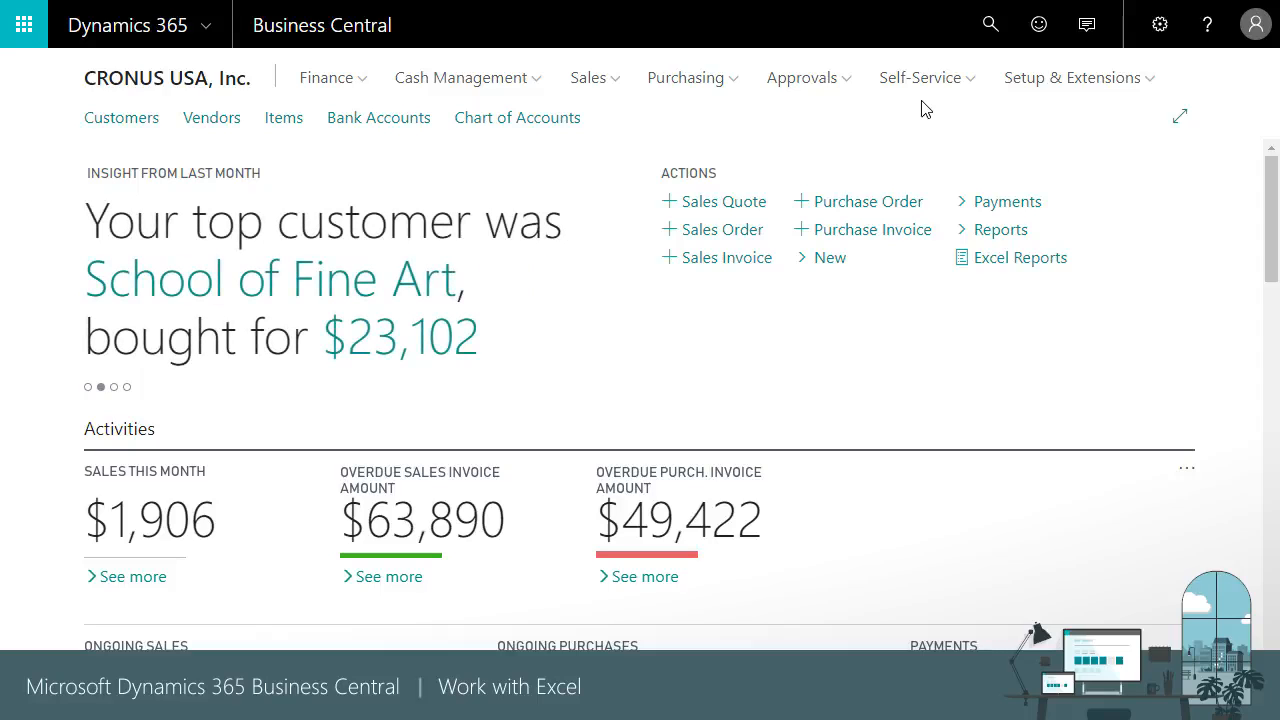
Find the Customer Ledger Entries page and open its entries in Excel with editing enabled.
left_click(988, 28)
type("C")
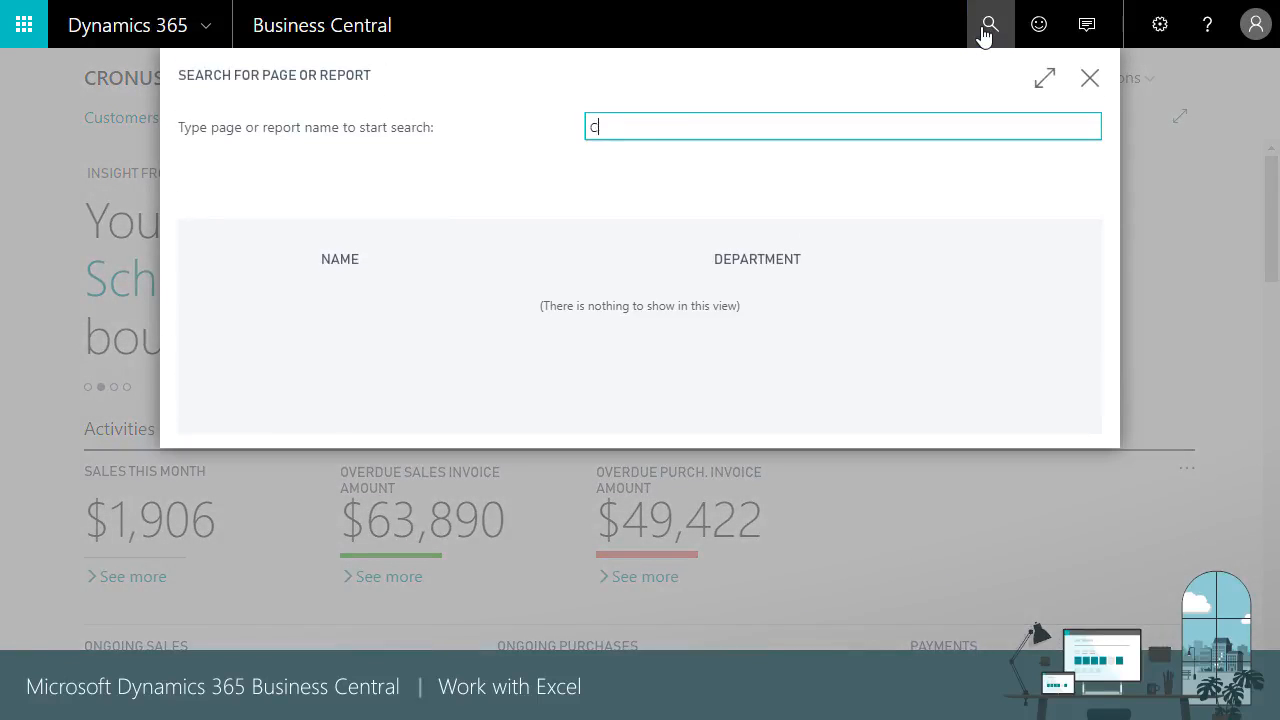
type("USTOMER LEDGER ENT")
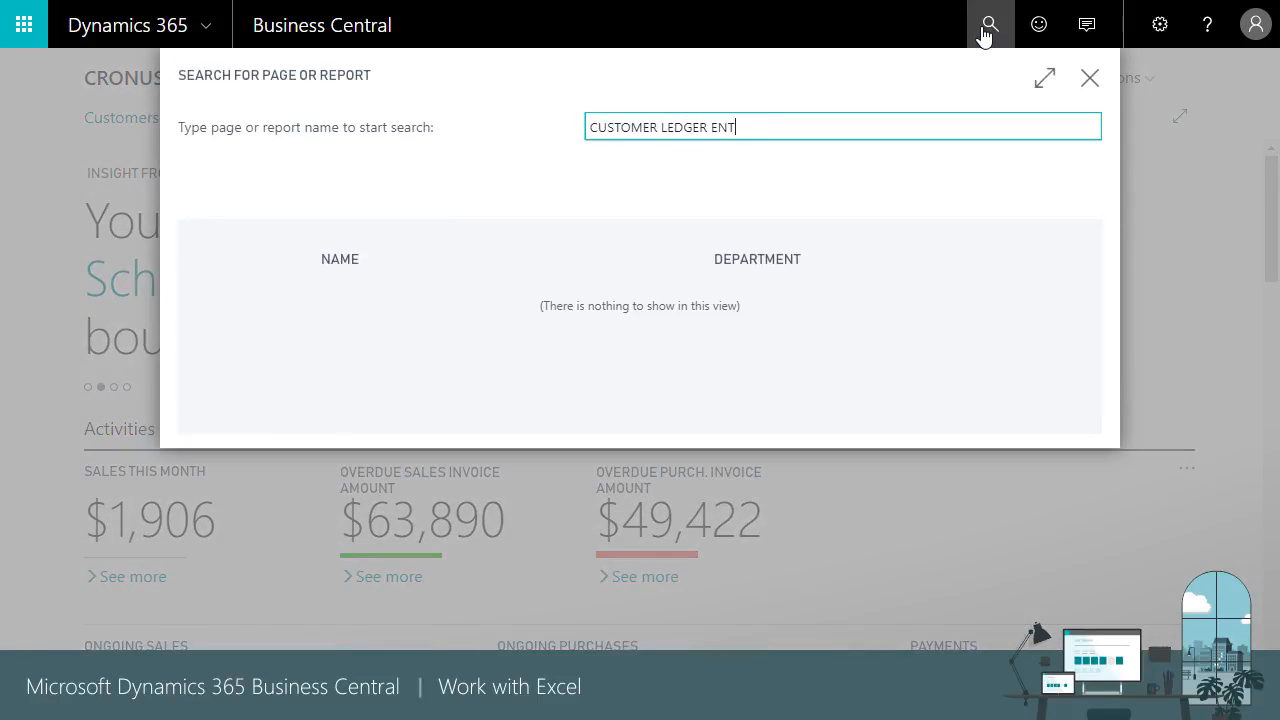
type("RIES")
left_click(404, 313)
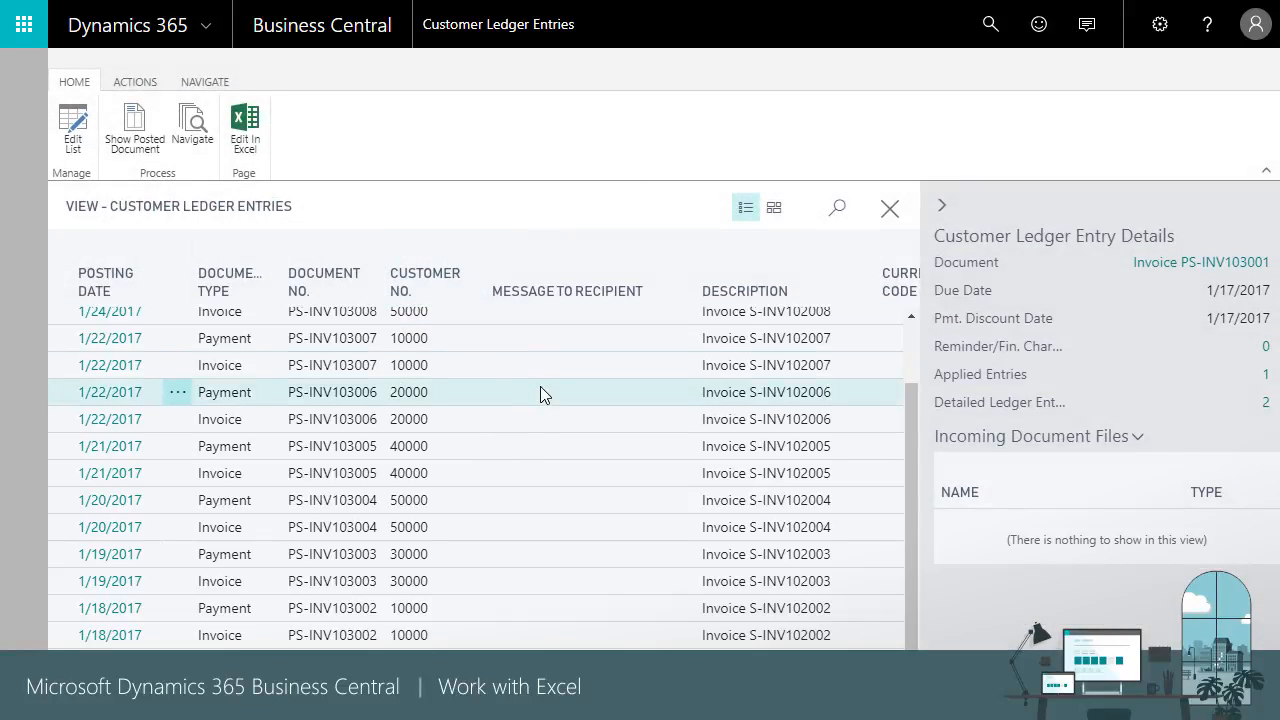
left_click(241, 128)
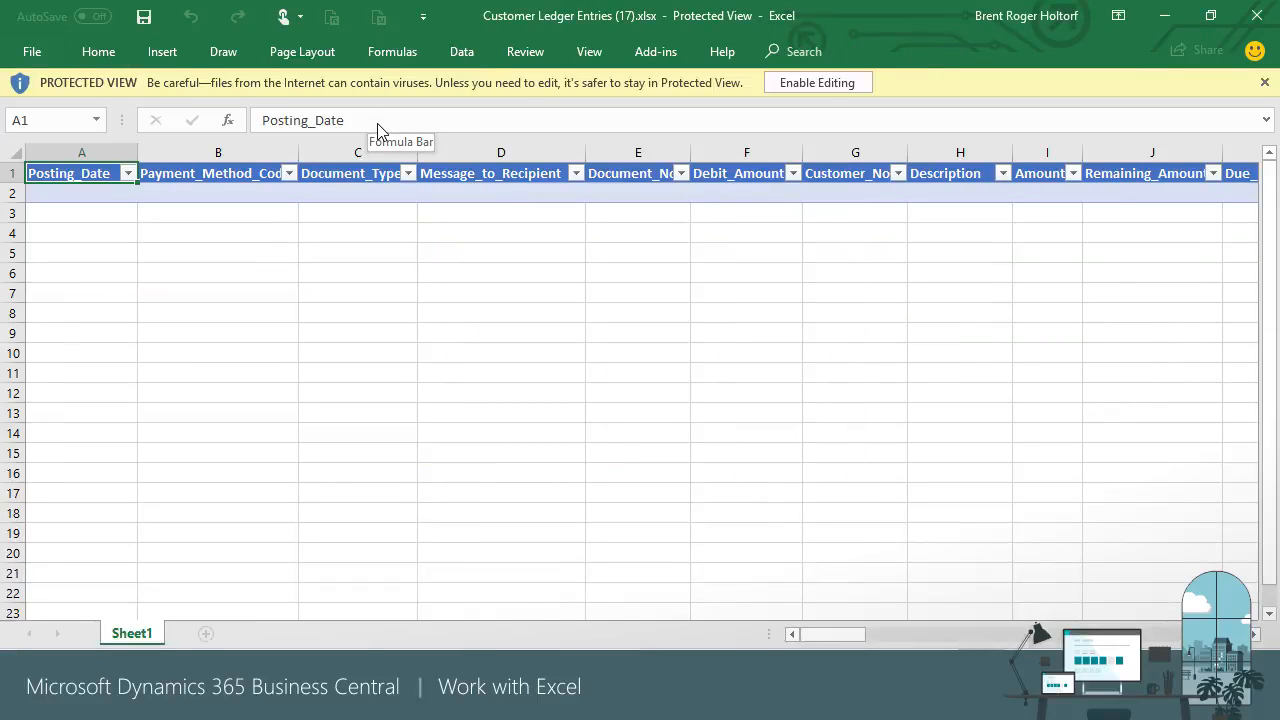
left_click(829, 82)
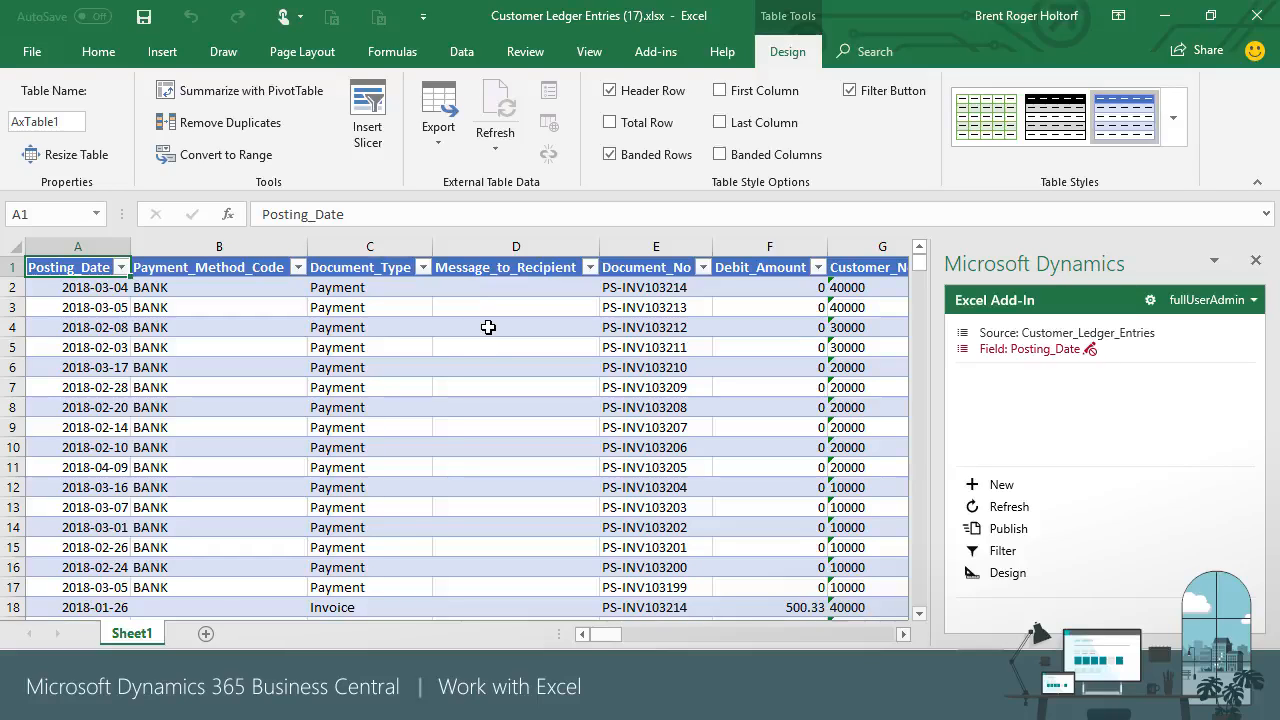
Insert a PivotTable from the ledger entries table on a new worksheet.
left_click(162, 51)
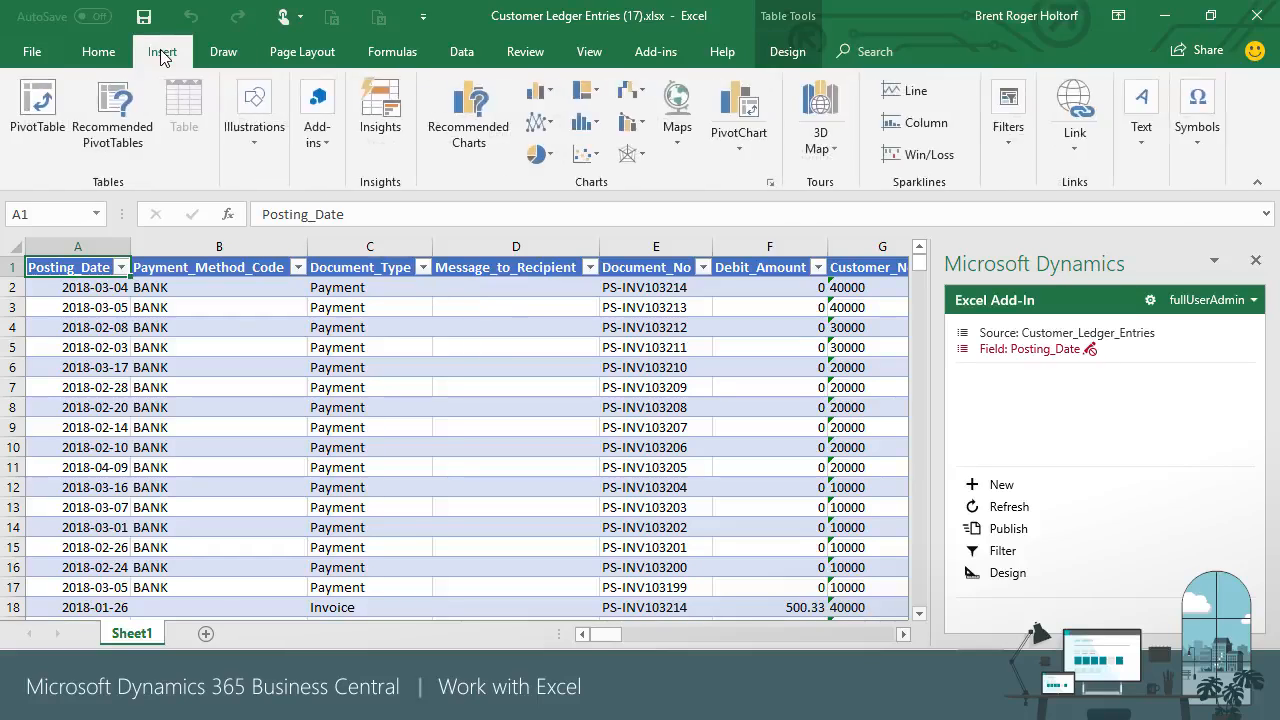
left_click(37, 103)
key("Return")
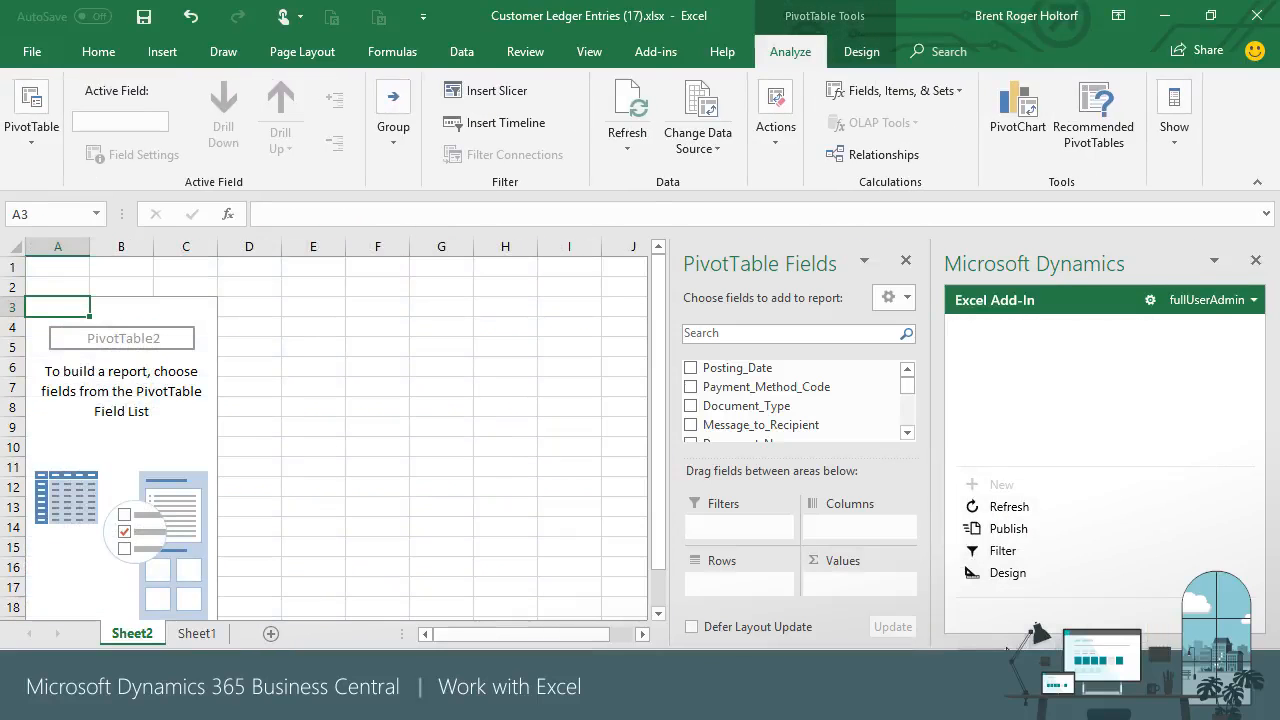
Add Posting_Date to the PivotTable's rows and Customer_No to its columns.
left_click_drag(741, 368, 820, 435)
left_click_drag(904, 440, 907, 376)
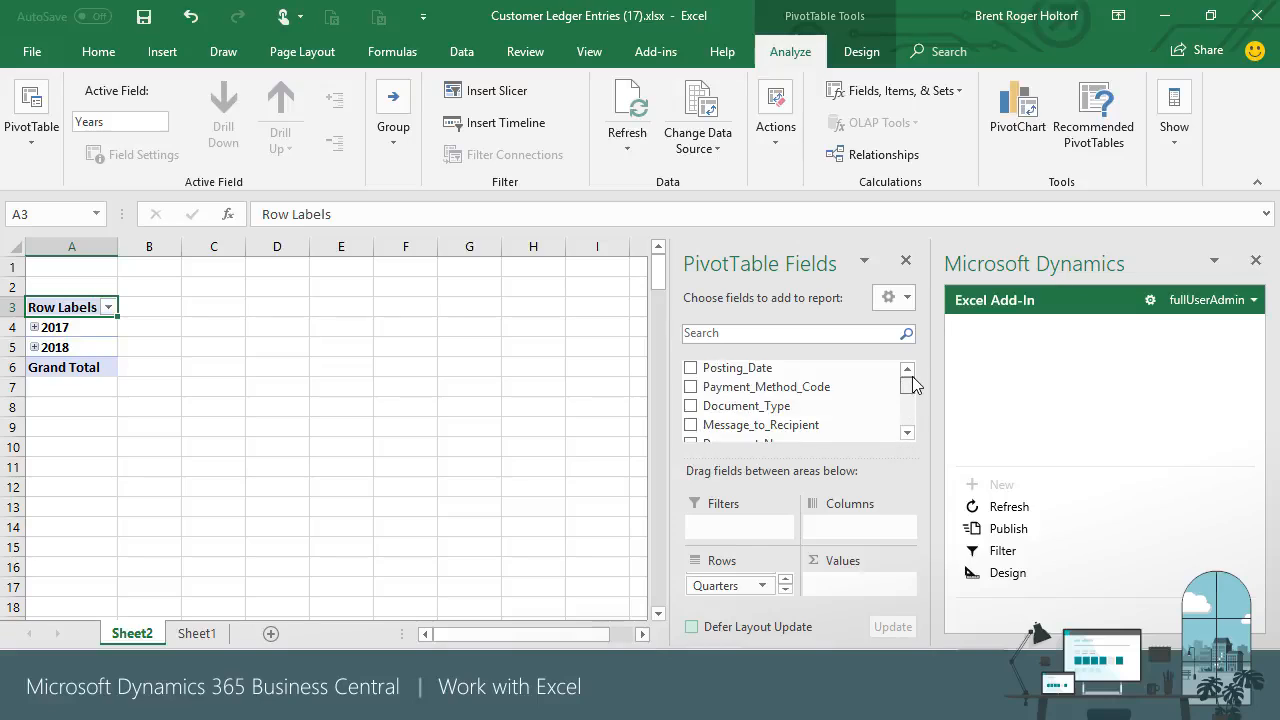
left_click(908, 432)
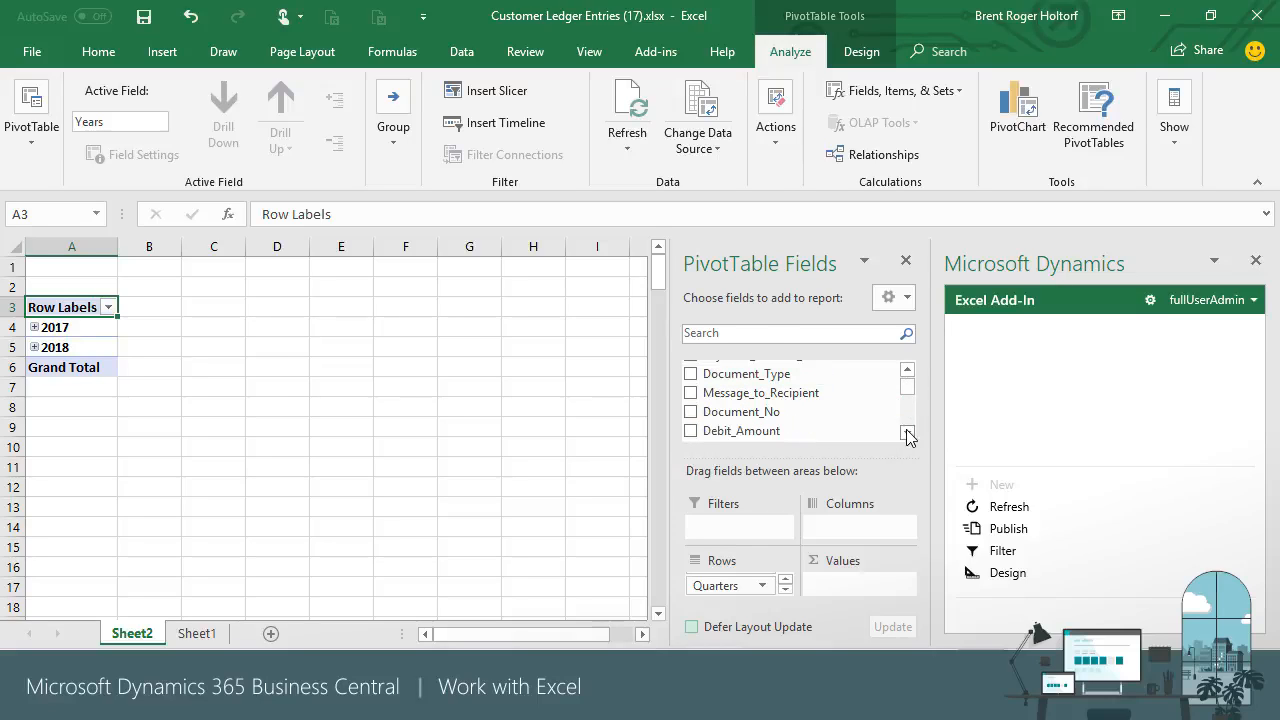
left_click(908, 432)
left_click_drag(837, 420, 845, 527)
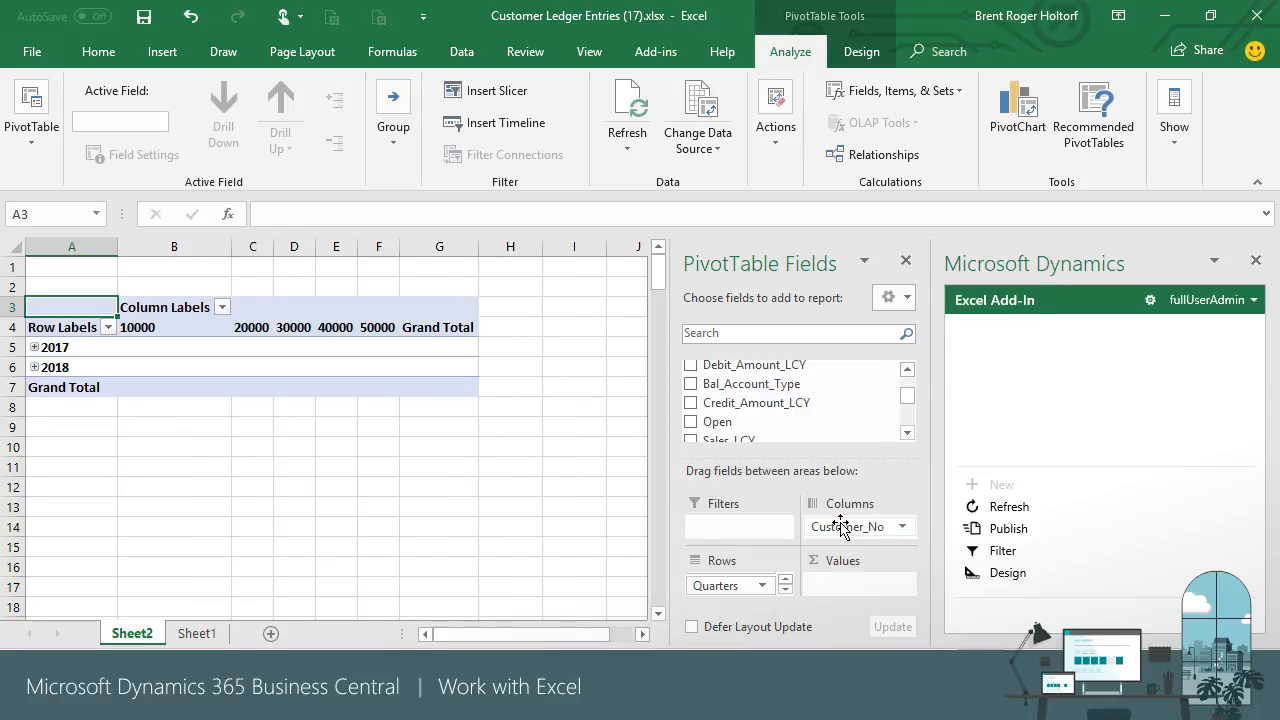
Add the Amount field to the PivotTable's values as a sum.
left_click(908, 432)
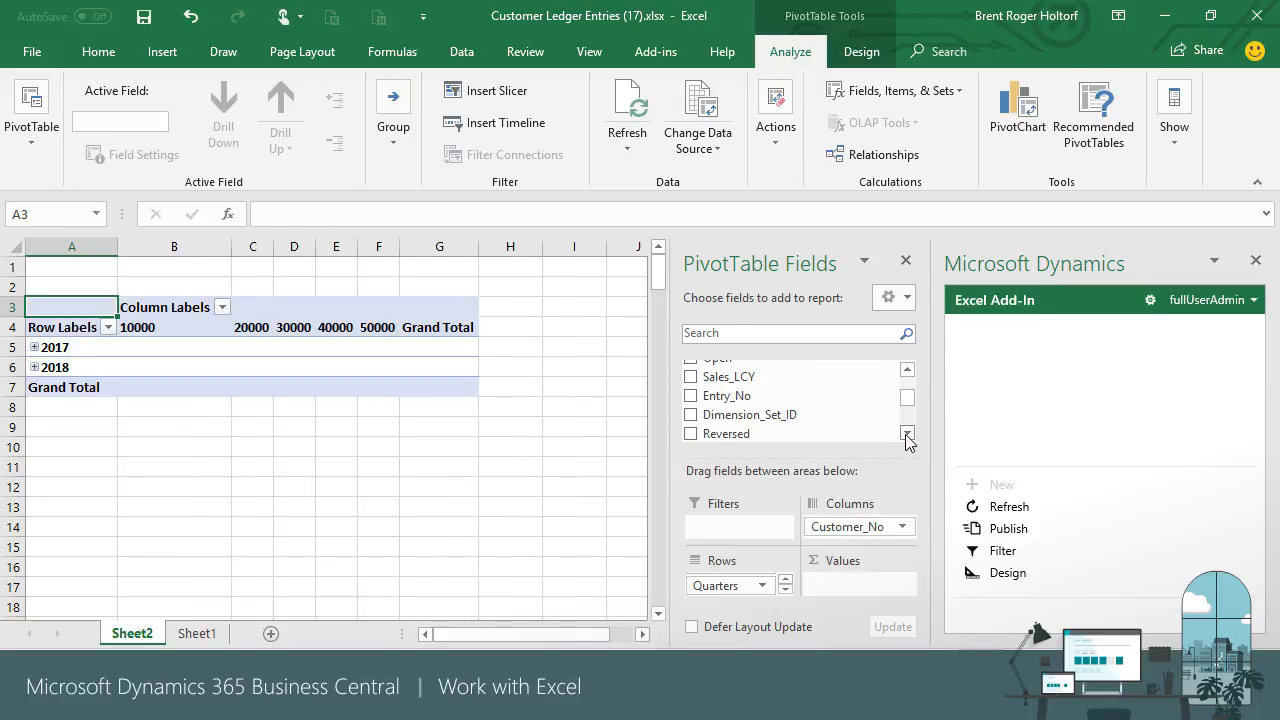
left_click(908, 436)
left_click(907, 370)
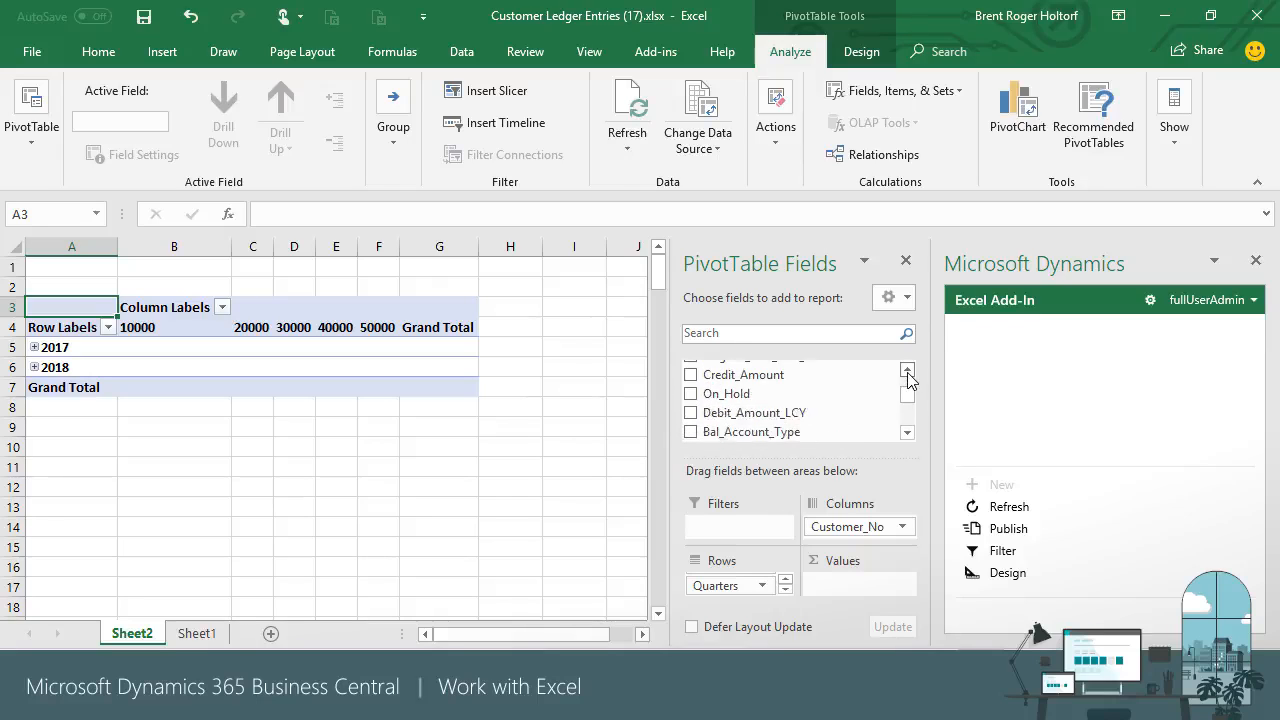
left_click_drag(837, 391, 847, 585)
Add Document_Type as a PivotTable report filter and restrict it to Invoice.
left_click(908, 433)
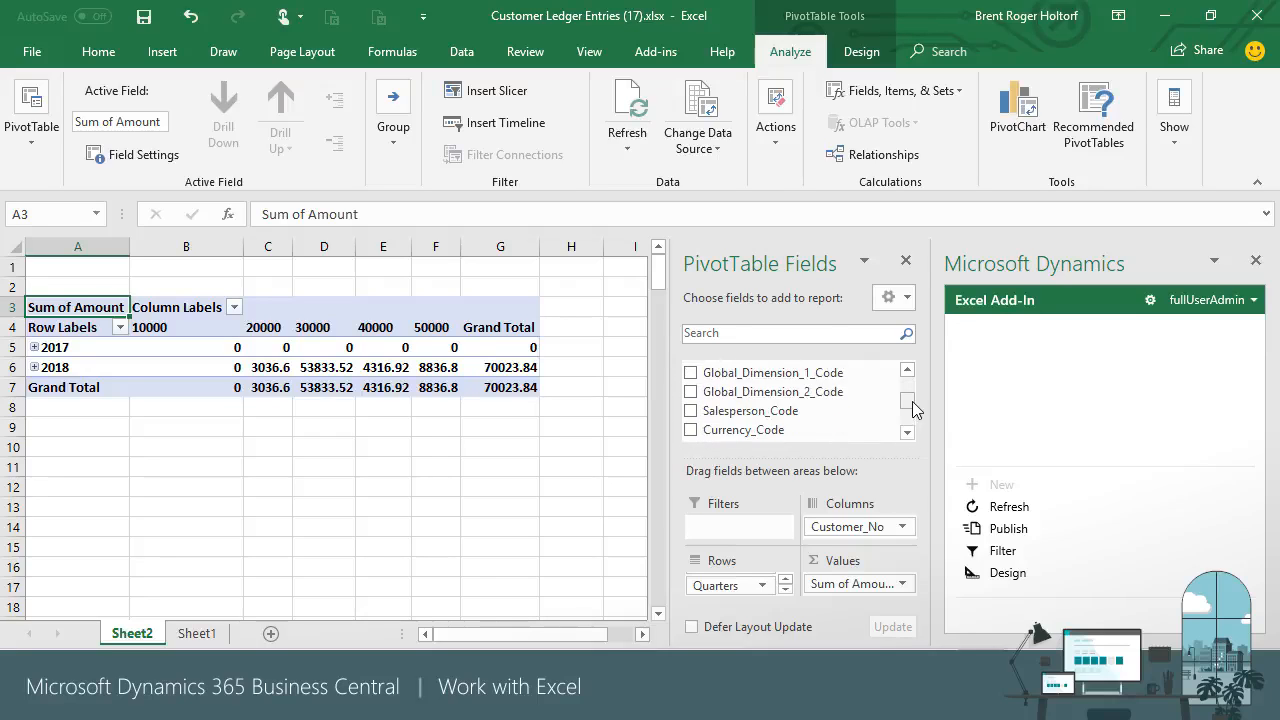
left_click_drag(911, 401, 911, 380)
left_click_drag(750, 406, 737, 527)
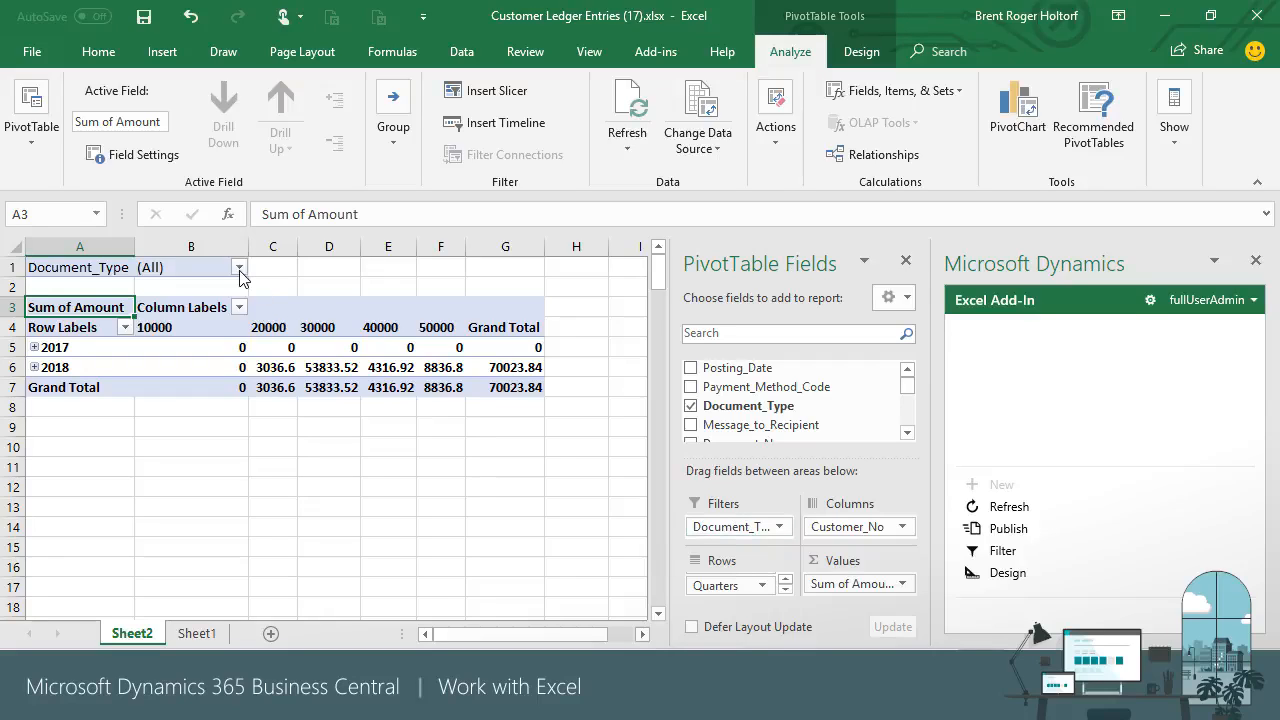
left_click(240, 272)
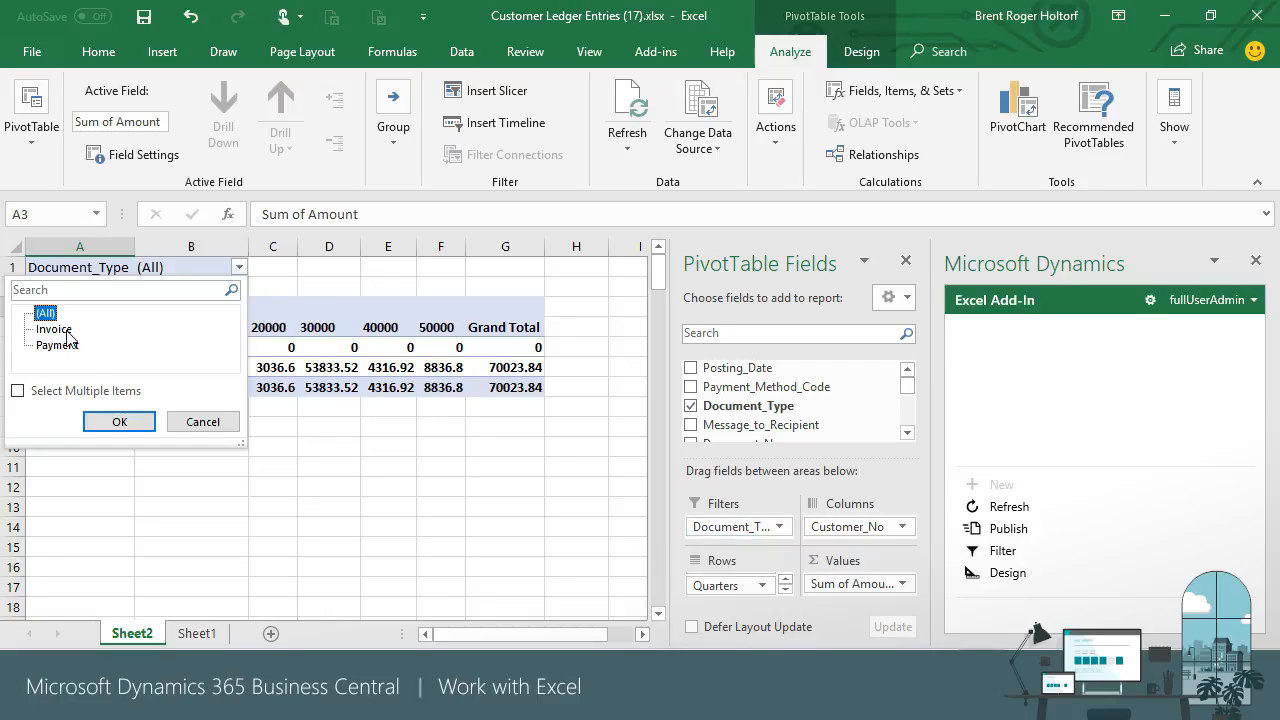
left_click(45, 324)
left_click(113, 422)
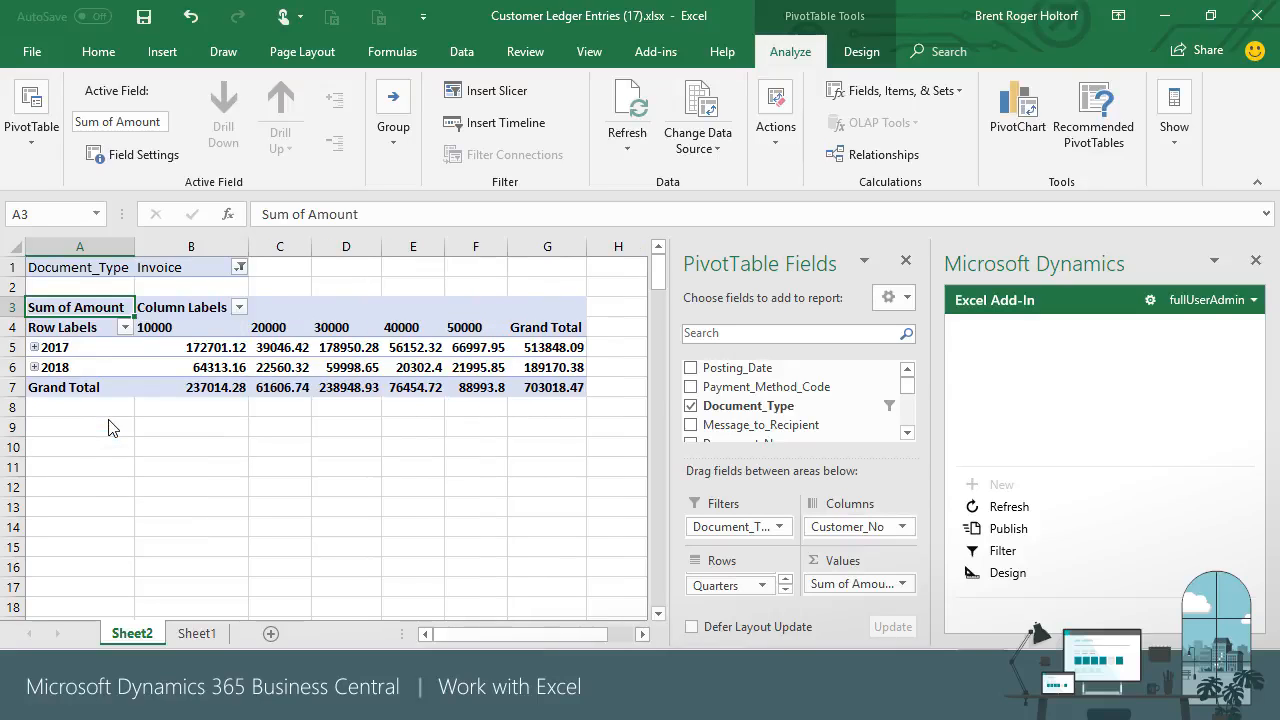
Format the Sum of Amount values as Currency and expand the 2017 and 2018 rows into quarters.
left_click(894, 584)
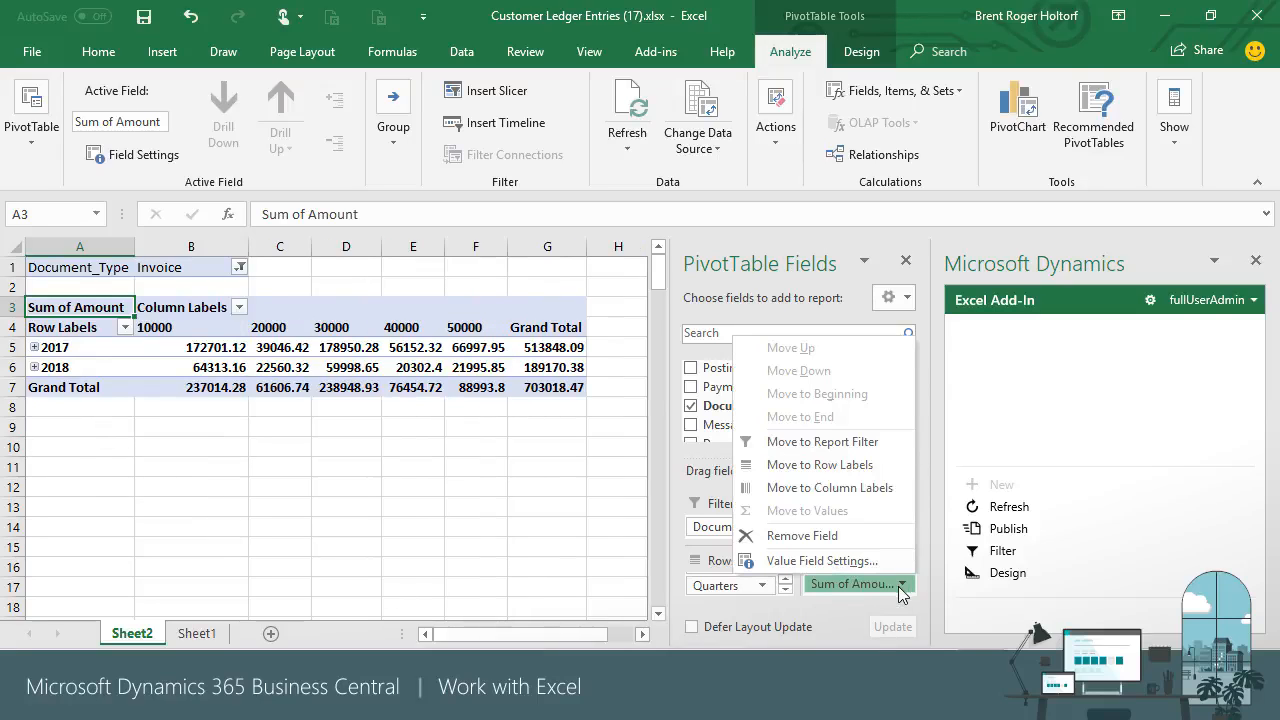
left_click(866, 563)
left_click(870, 632)
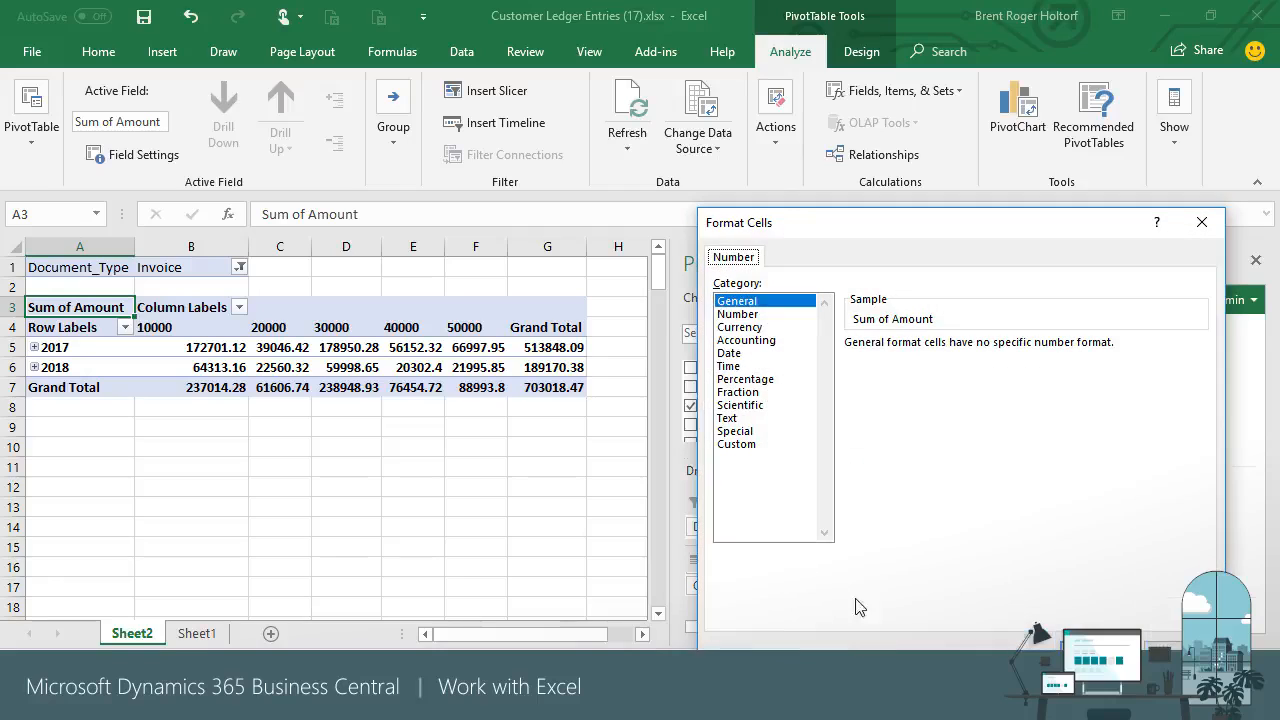
left_click(740, 328)
left_click(1096, 648)
left_click(1034, 645)
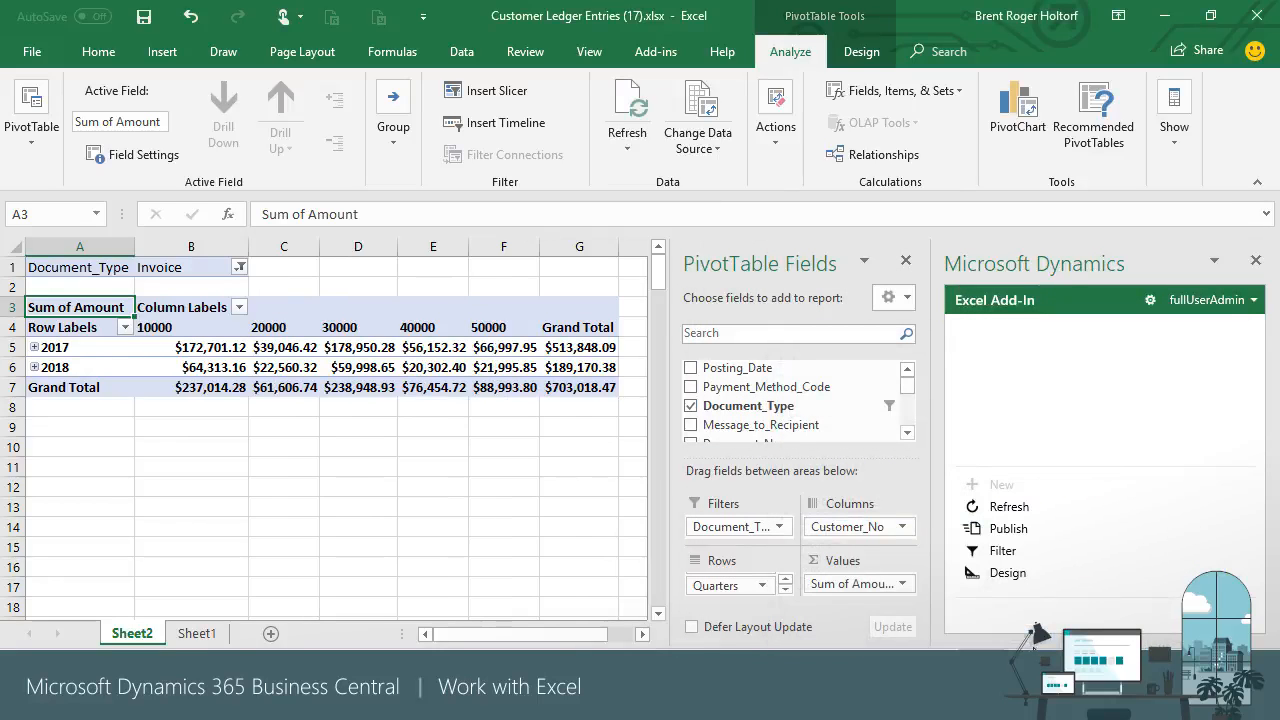
left_click(34, 347)
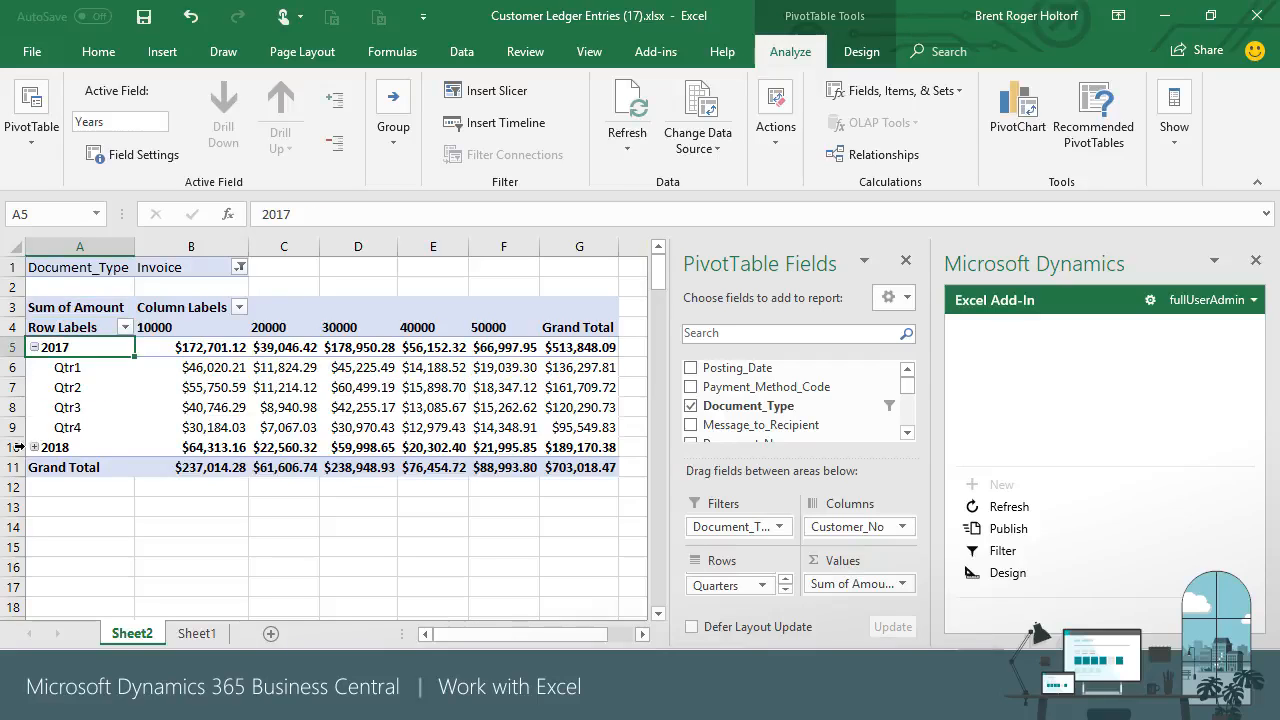
left_click(35, 448)
Insert a Line with Markers PivotChart from the PivotTable and move it lower on the sheet.
left_click(157, 55)
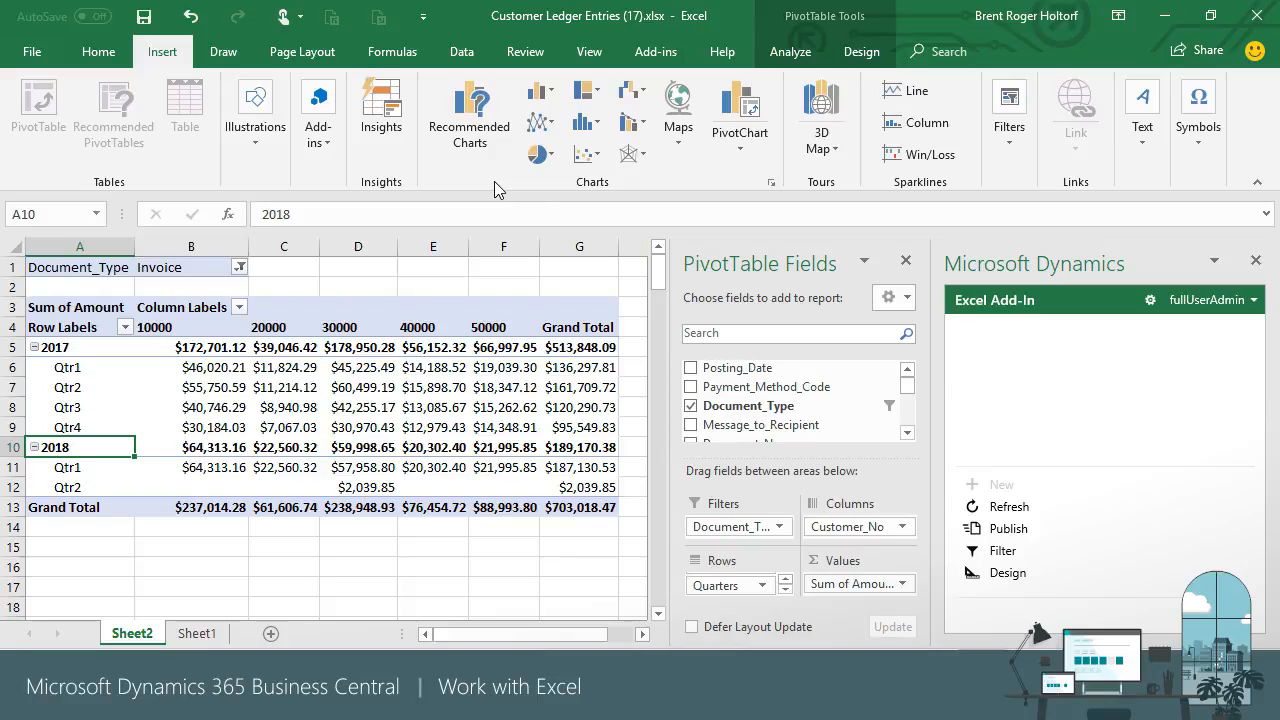
left_click(740, 140)
left_click(745, 190)
left_click(398, 193)
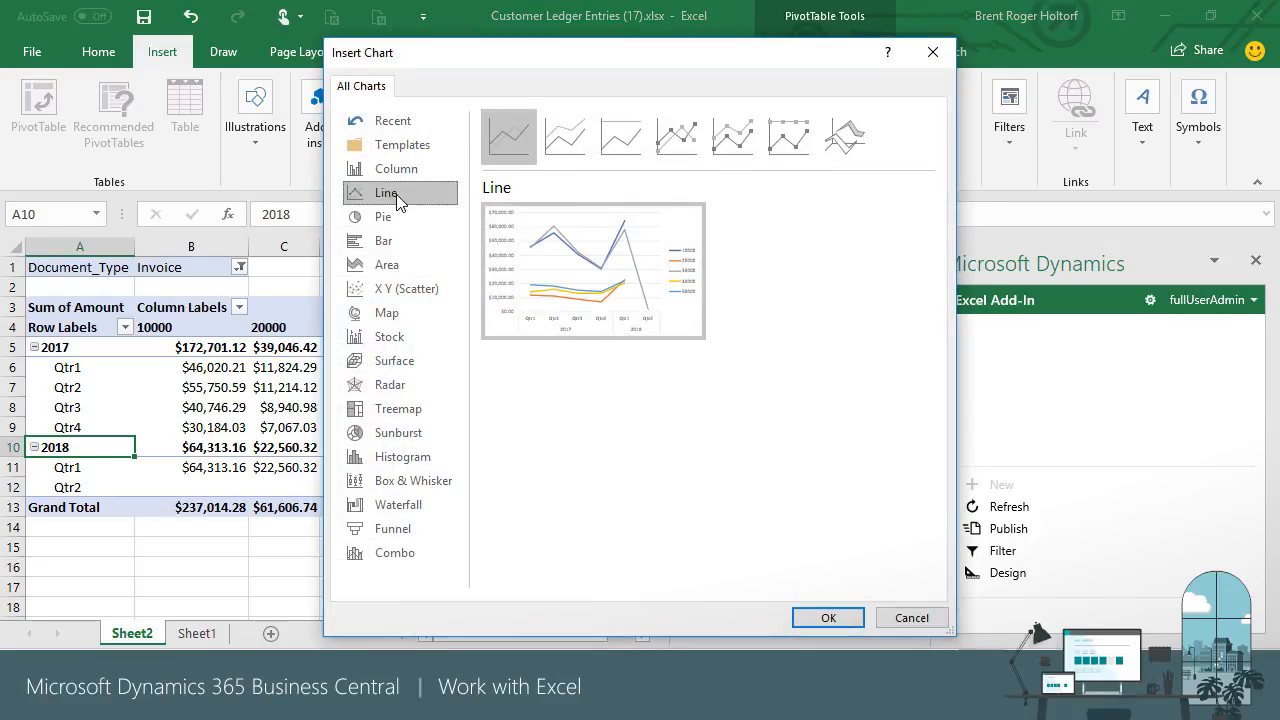
left_click(677, 145)
left_click(828, 617)
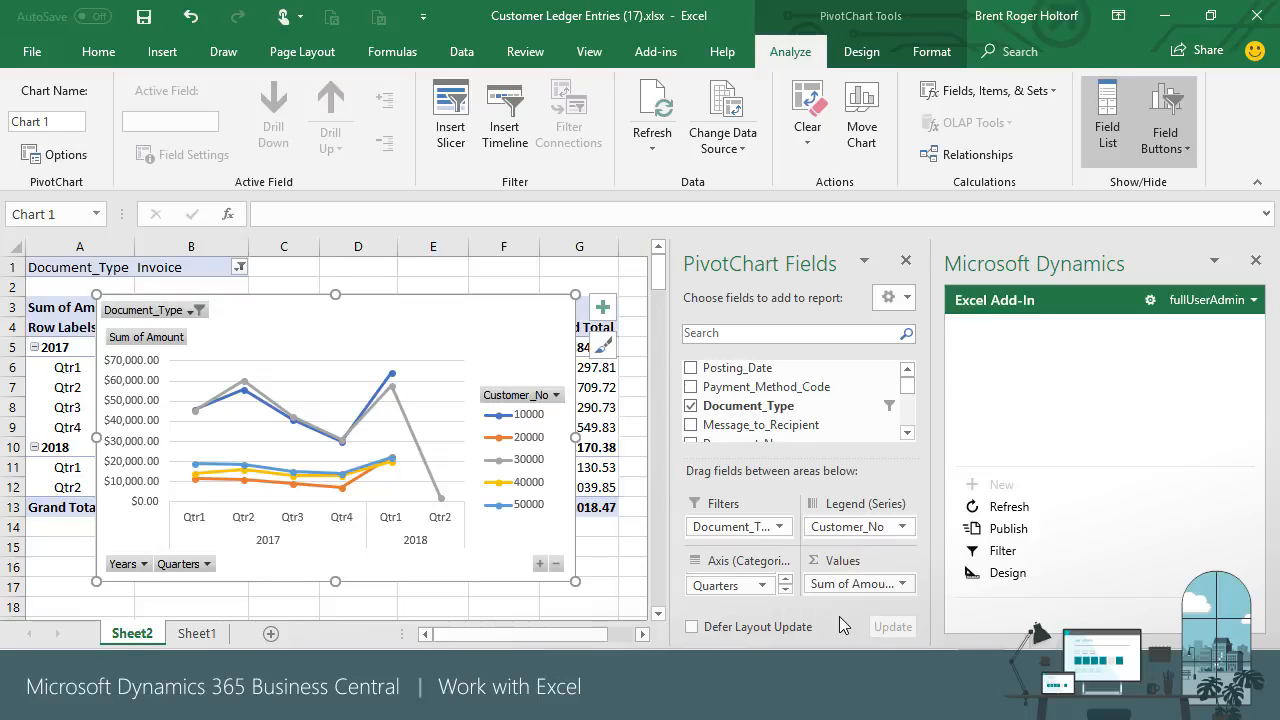
left_click_drag(423, 338, 478, 378)
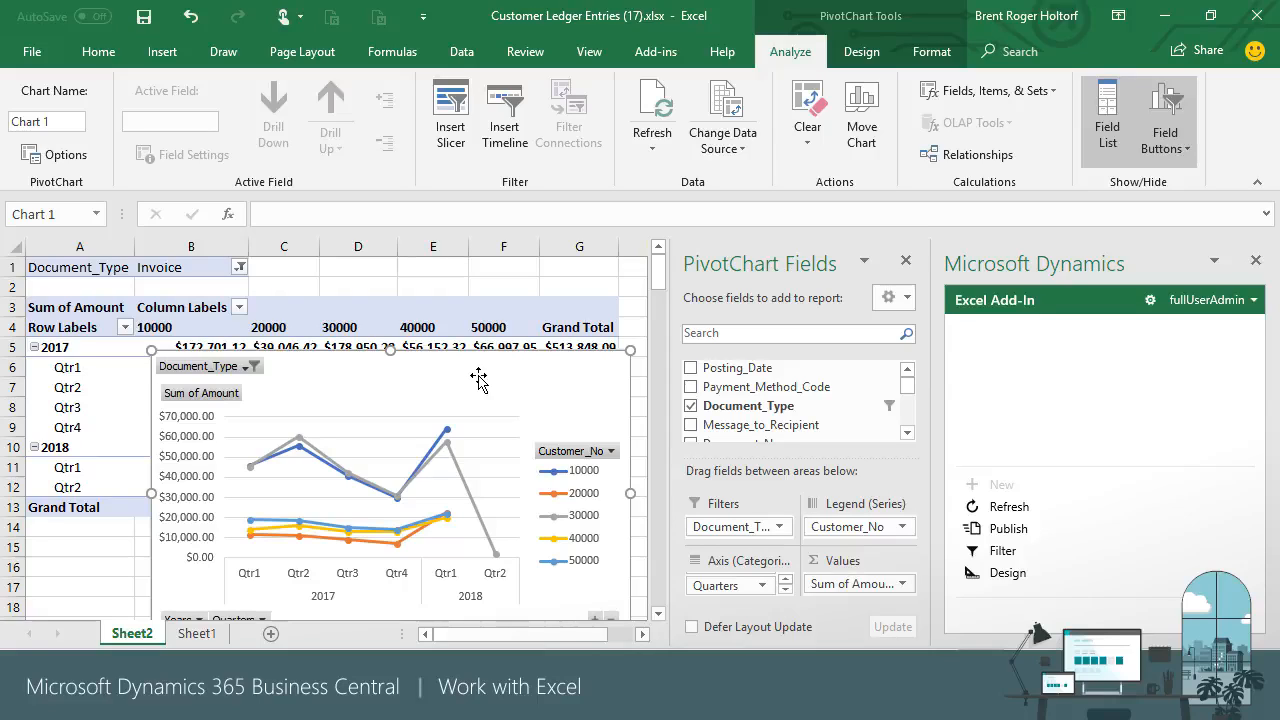
Switch back to Business Central, close the ledger entries page and open the Customers list.
left_click(1164, 15)
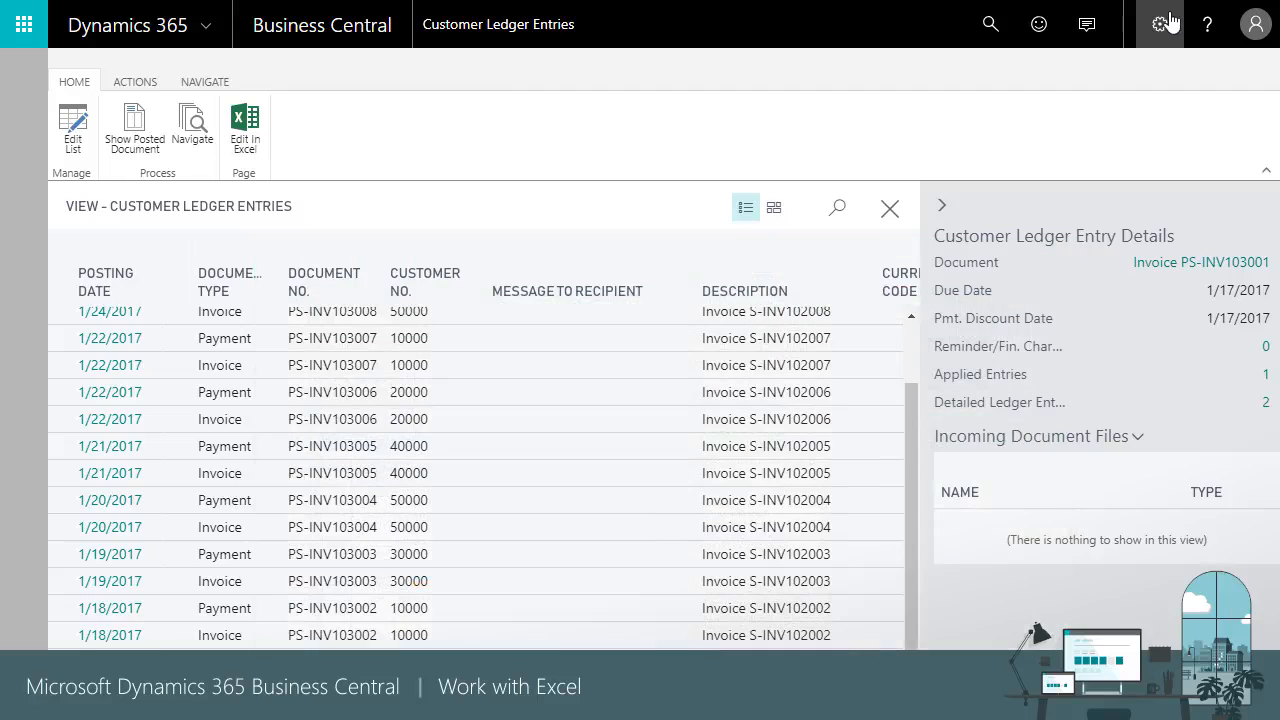
left_click(889, 208)
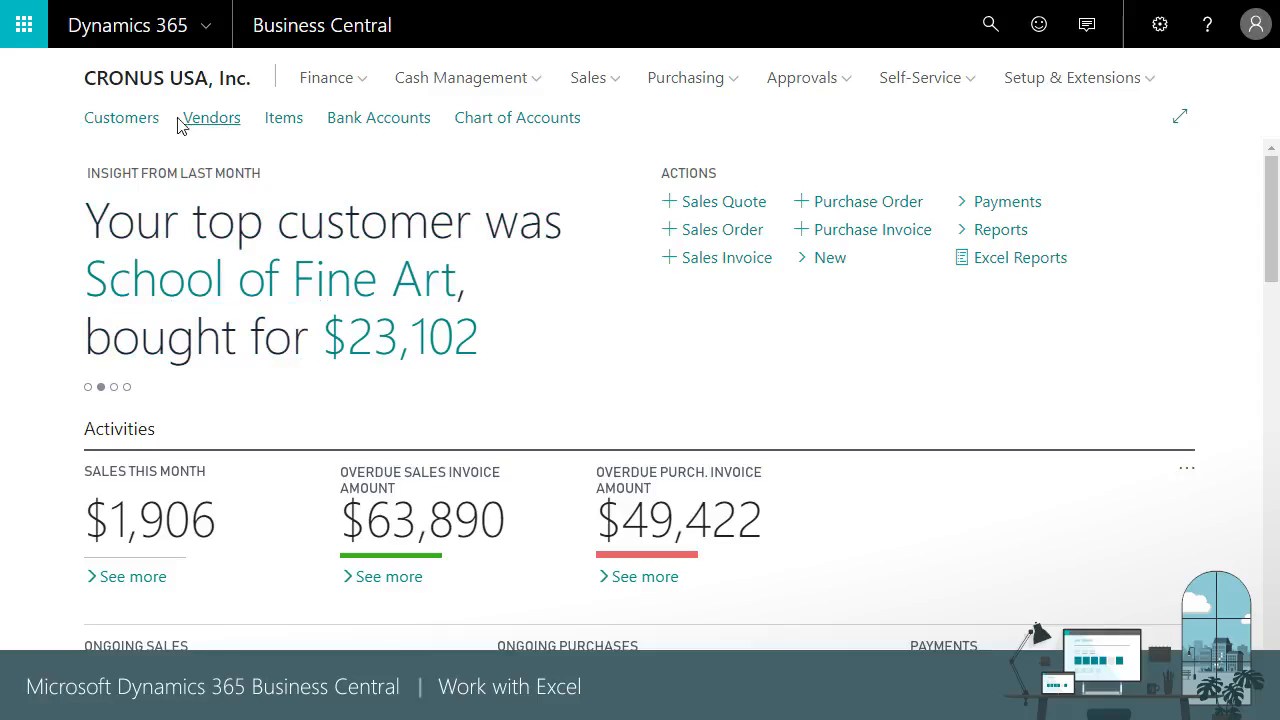
left_click(148, 119)
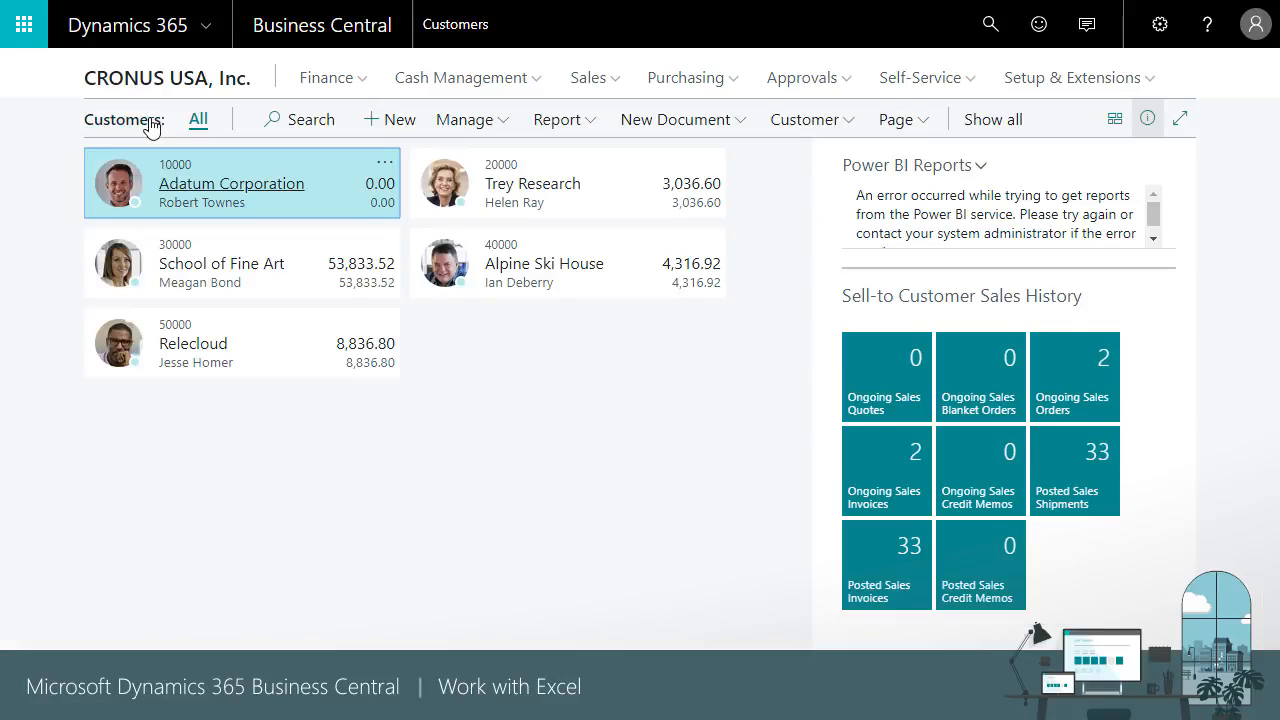
Review the School of Fine Art customer card and return to the Customers list.
left_click(291, 295)
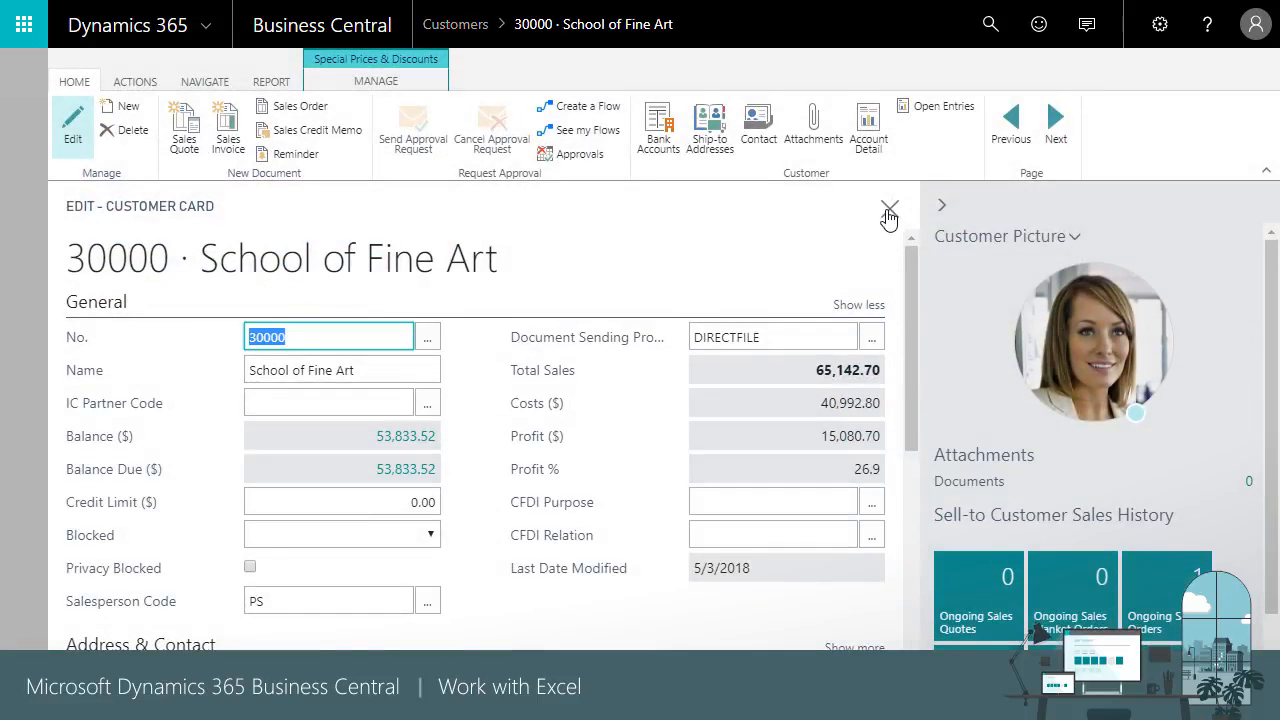
left_click(889, 211)
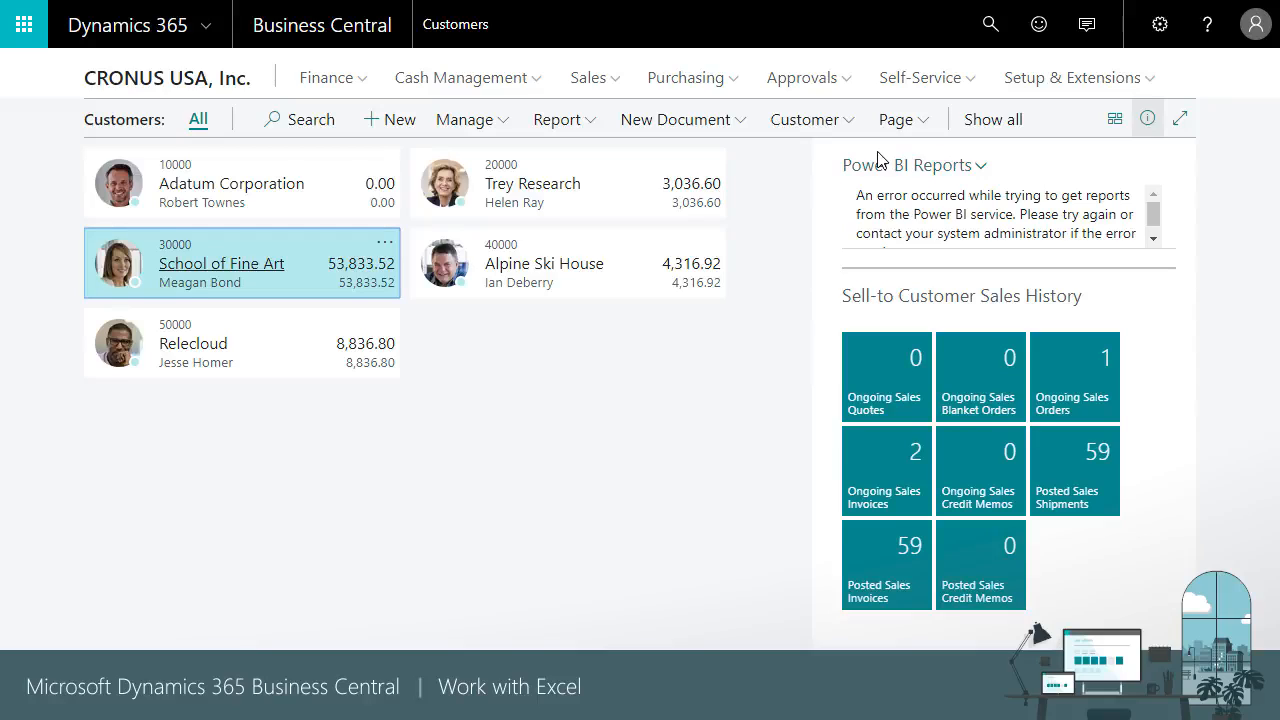
Open the Customers list in Excel and enable editing of the workbook.
left_click(921, 124)
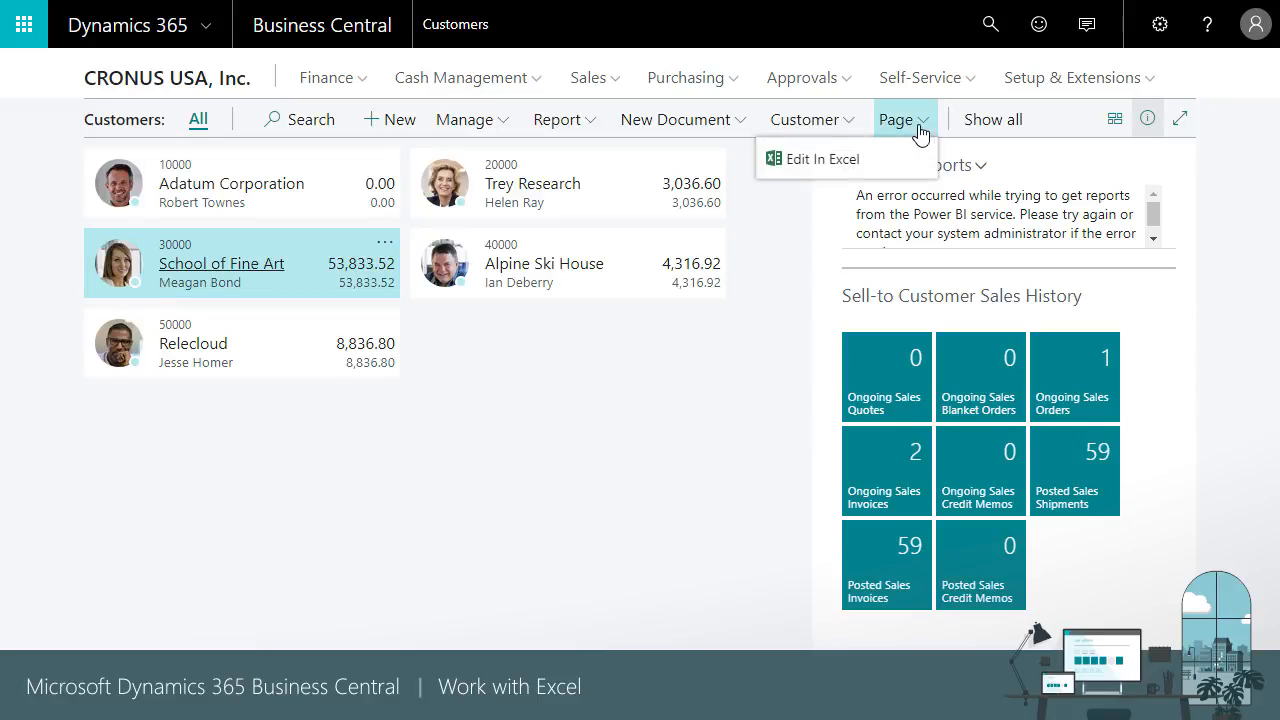
left_click(860, 158)
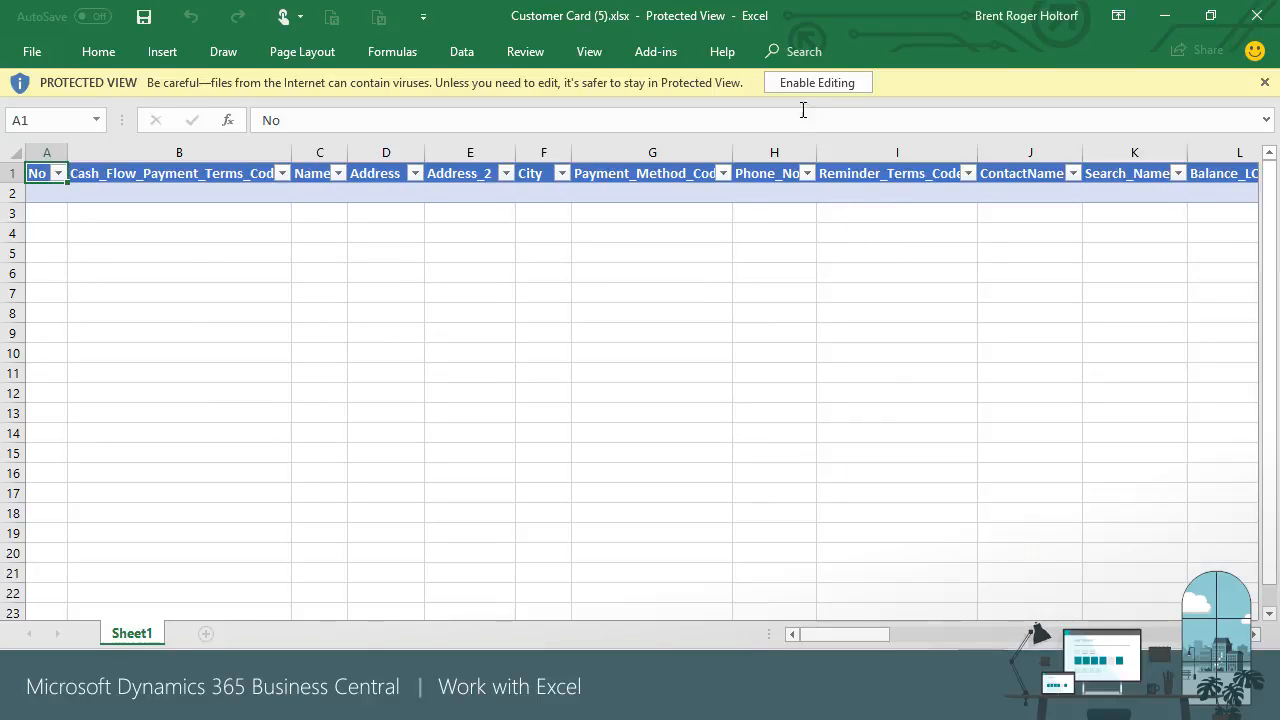
left_click(805, 85)
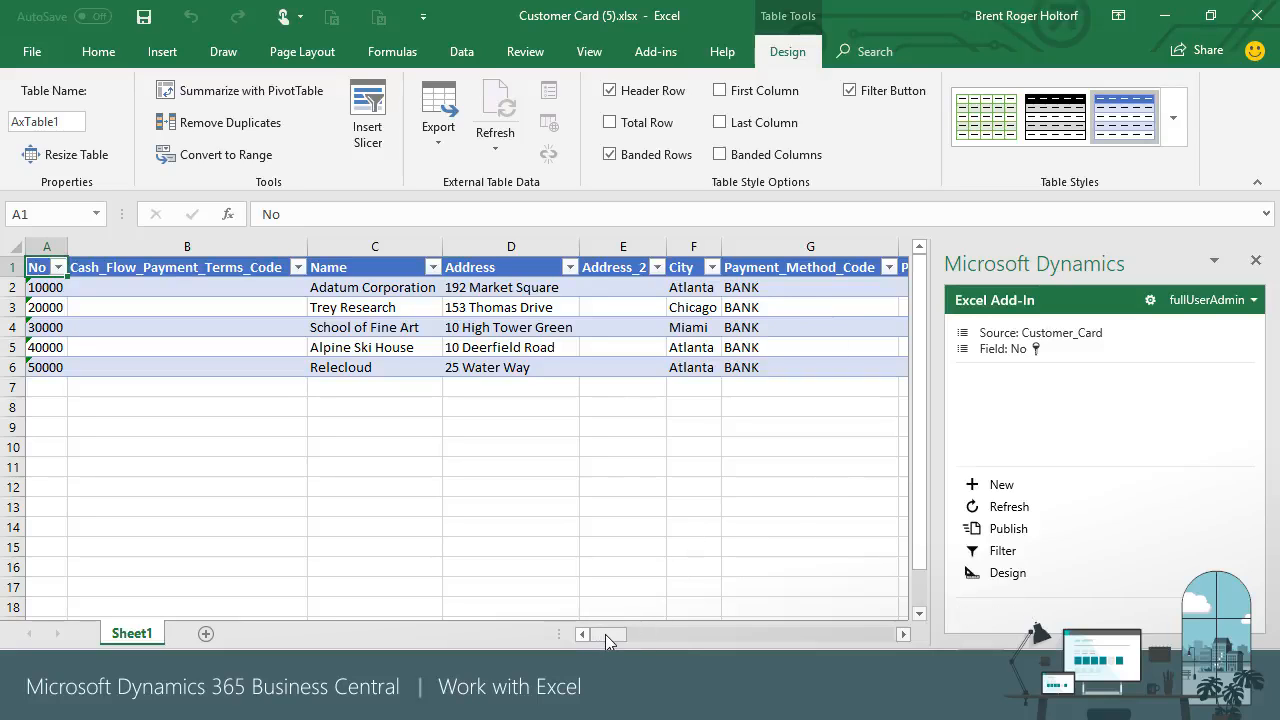
Clear the Document_Sending_Profile values for all five customers and publish the change to Business Central.
left_click_drag(607, 634, 669, 635)
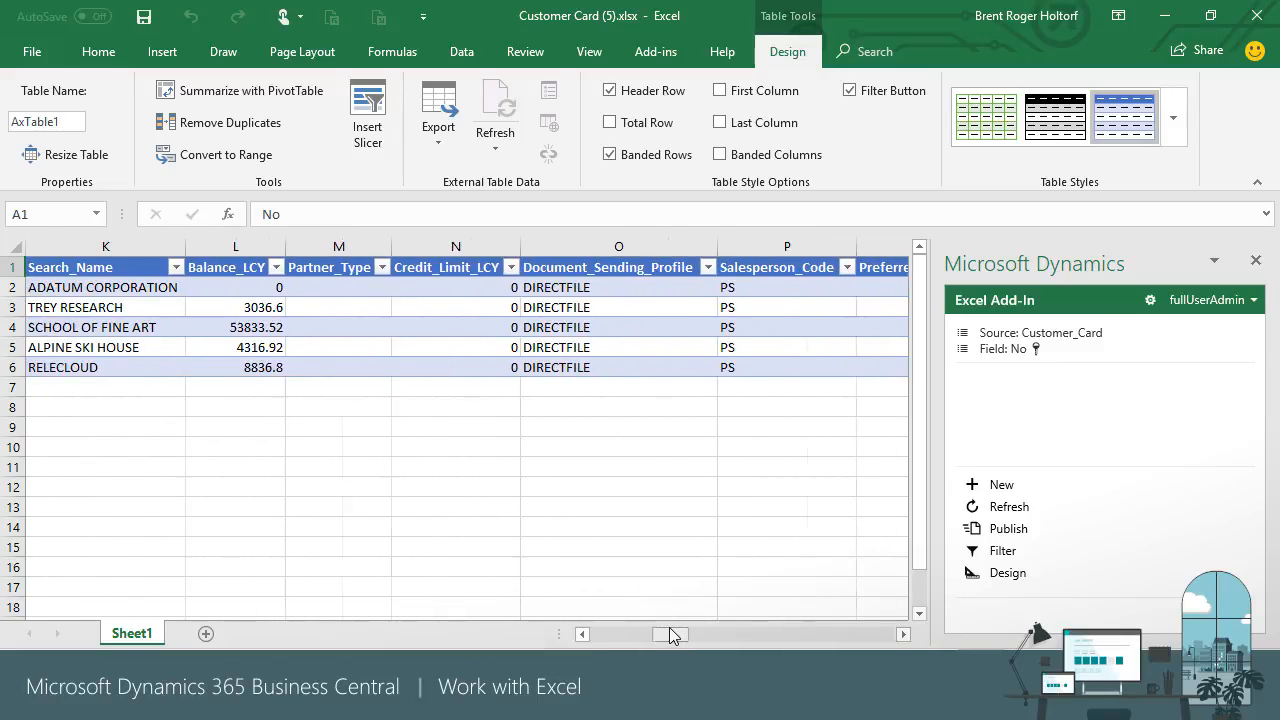
left_click(609, 287)
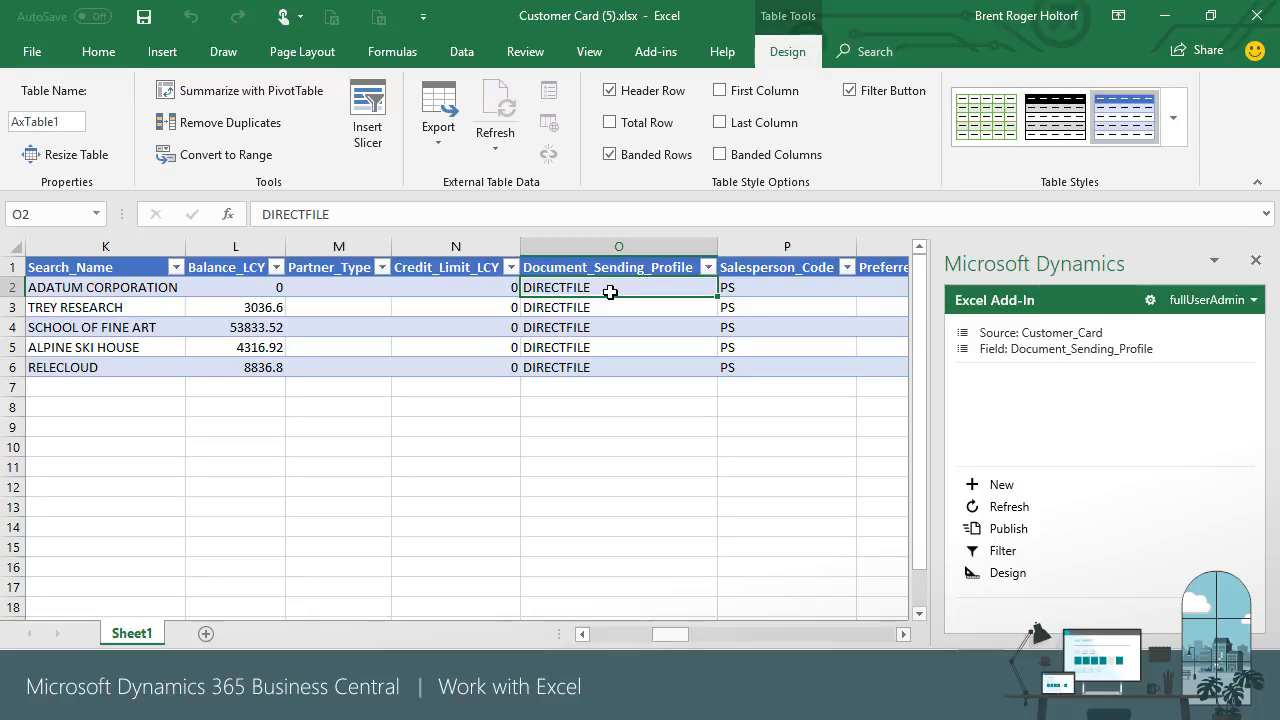
key("shift+Down")
key("shift+Down")
key("shift+Down")
key("shift+Down")
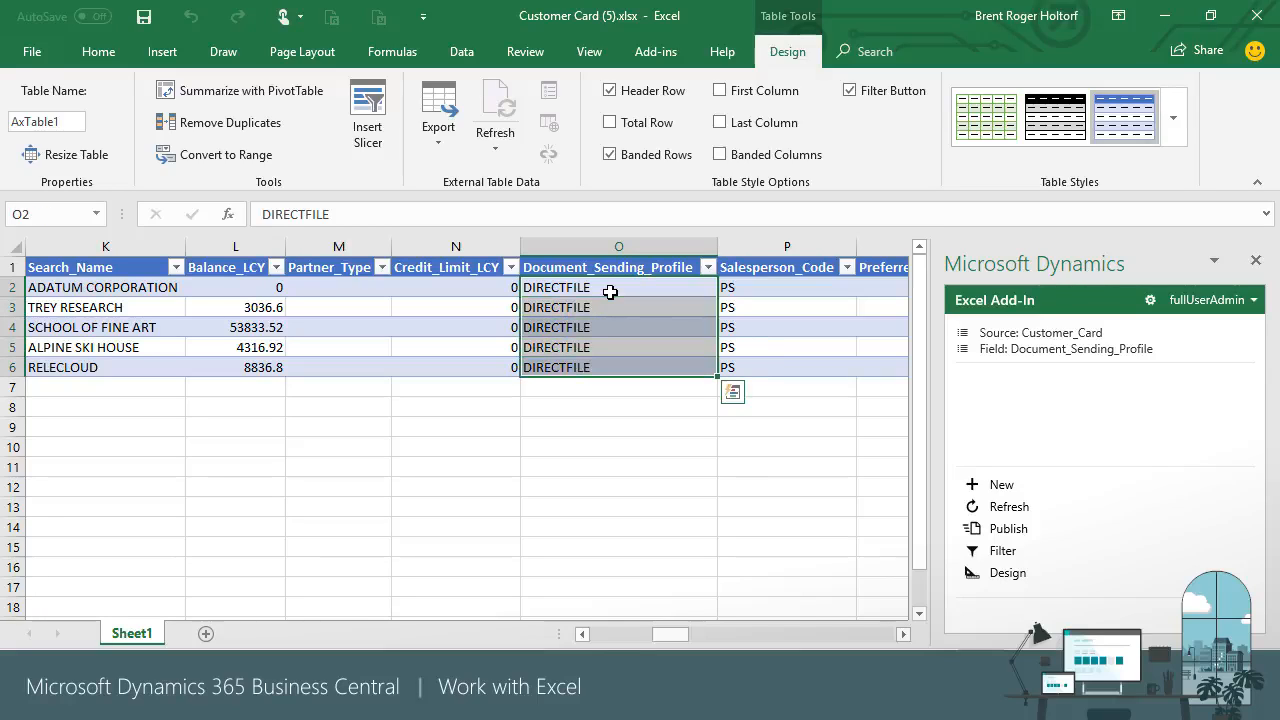
key("Delete")
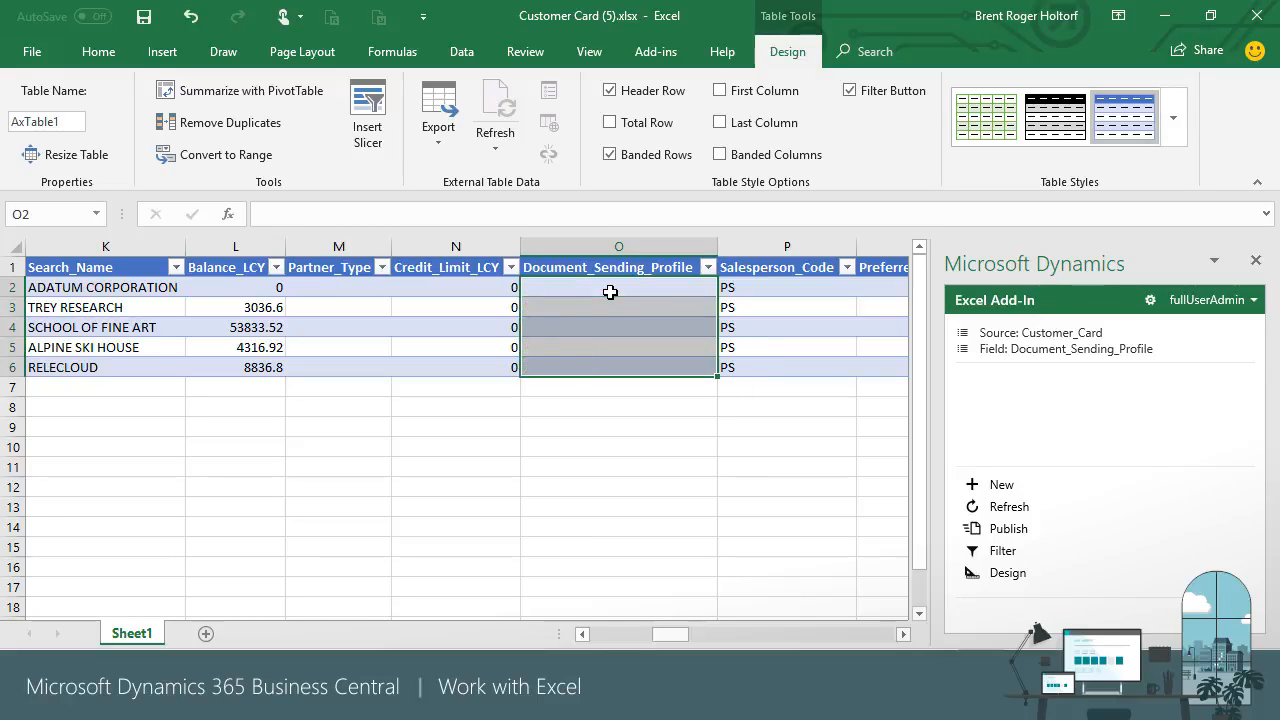
left_click(1020, 530)
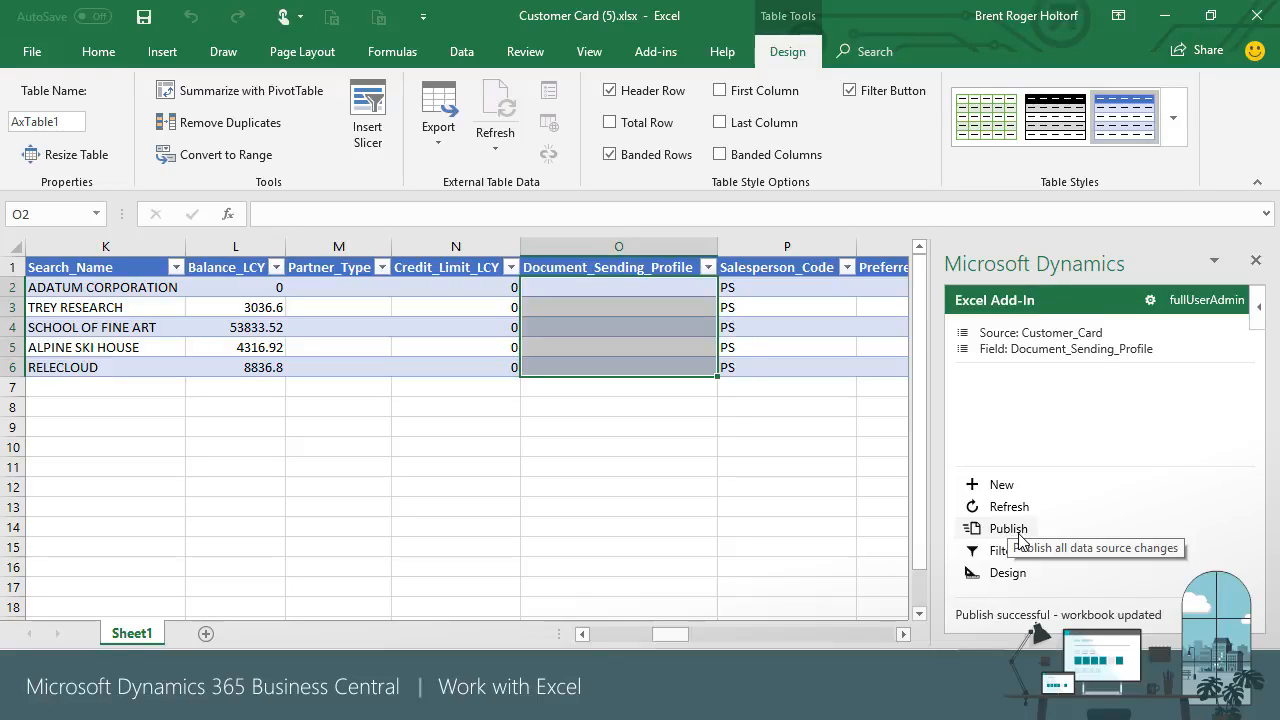
Close the Customer Card and Customer Ledger Entries workbooks without saving, returning to the Customers list in Business Central.
left_click(1258, 15)
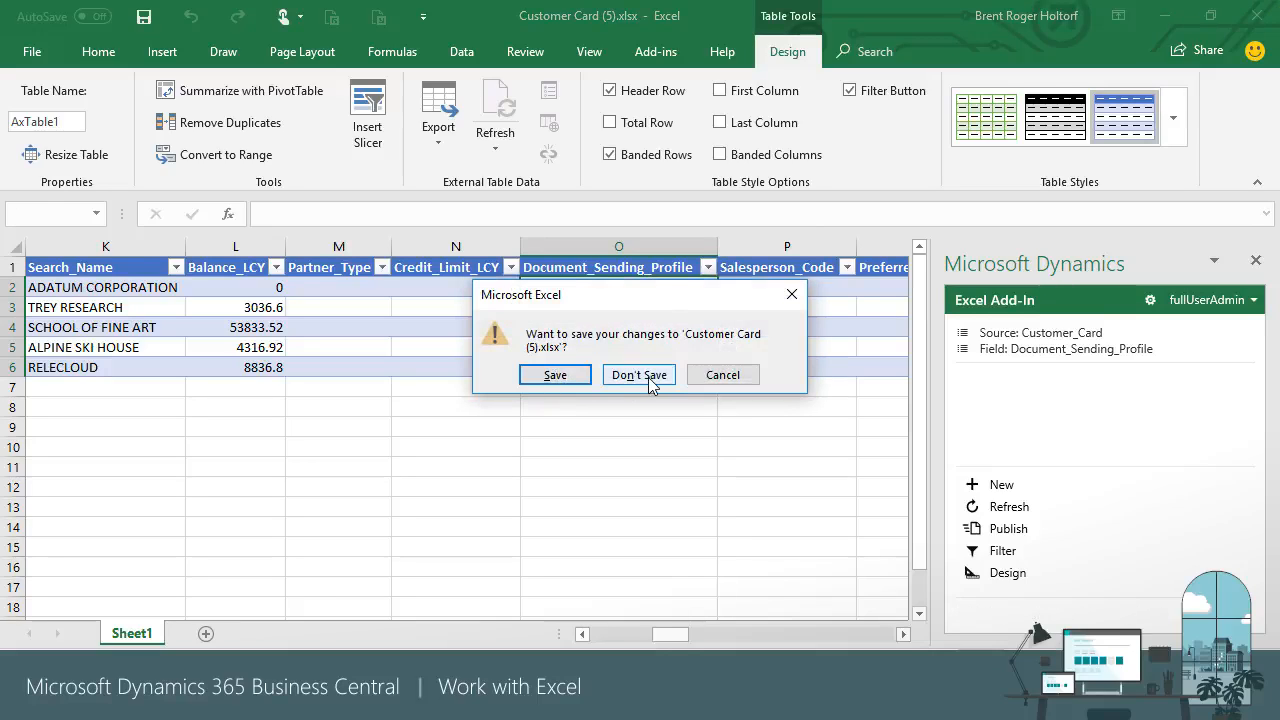
left_click(650, 375)
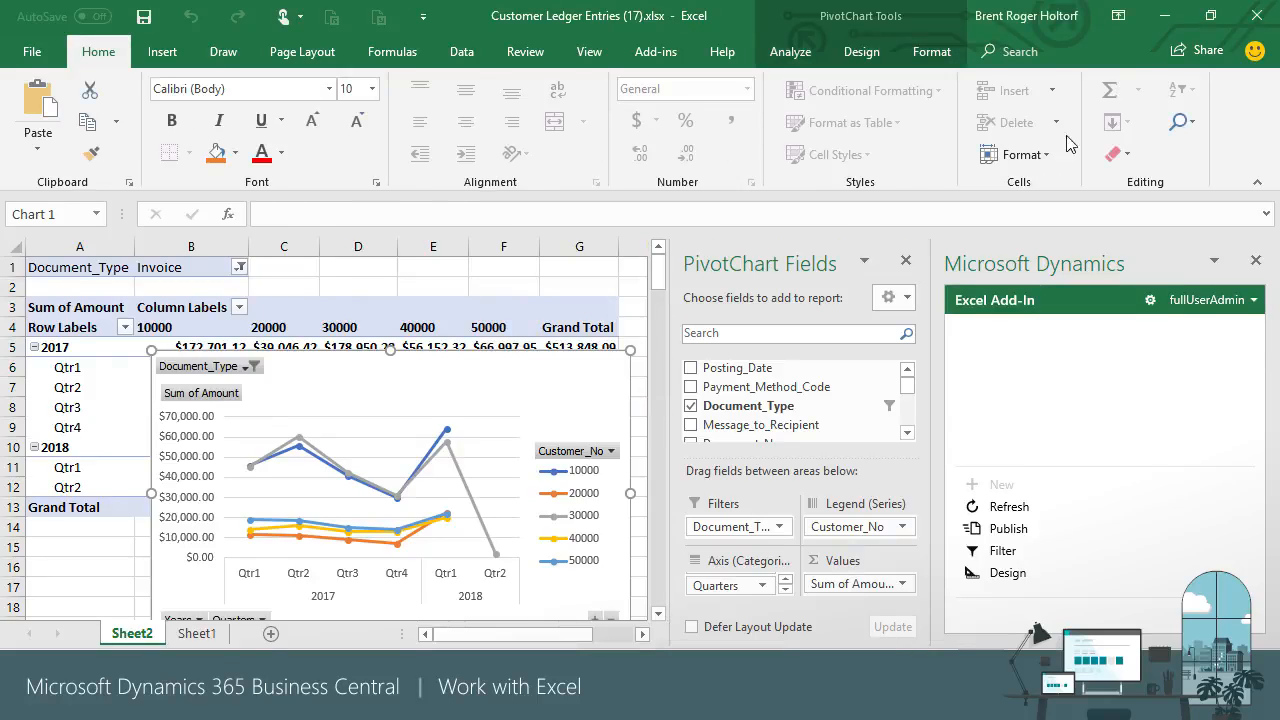
left_click(1258, 18)
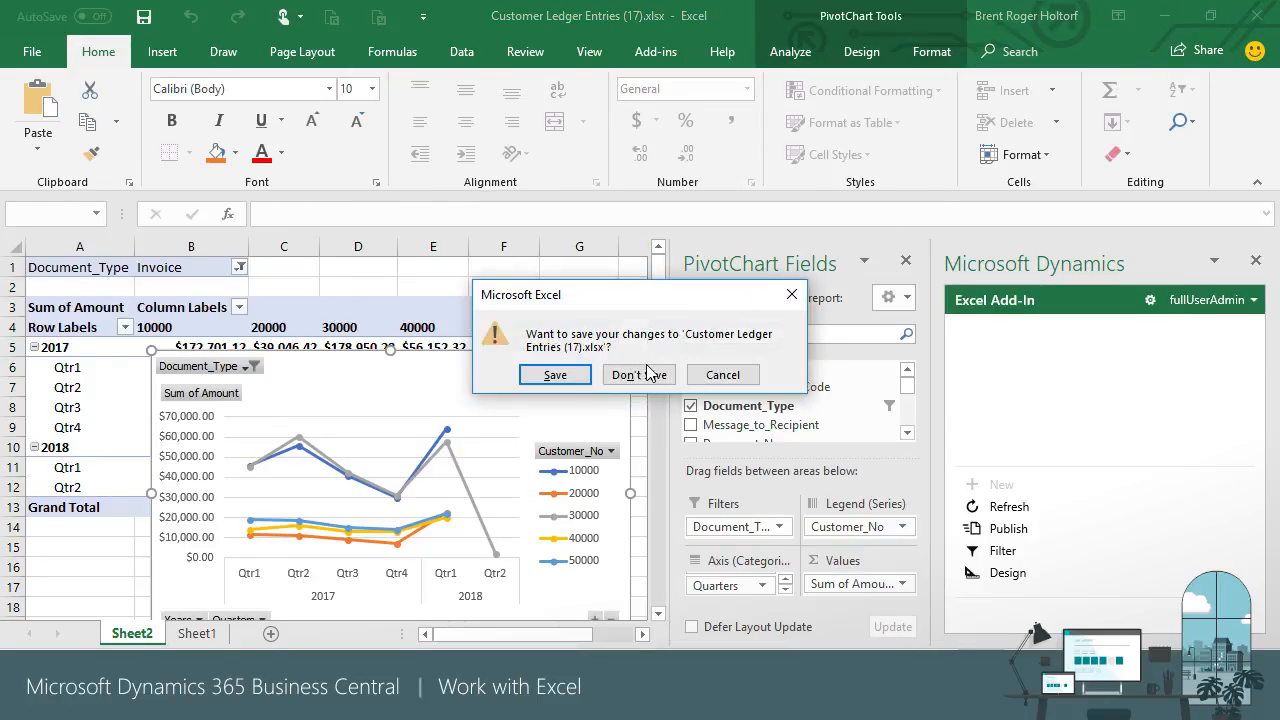
left_click(645, 374)
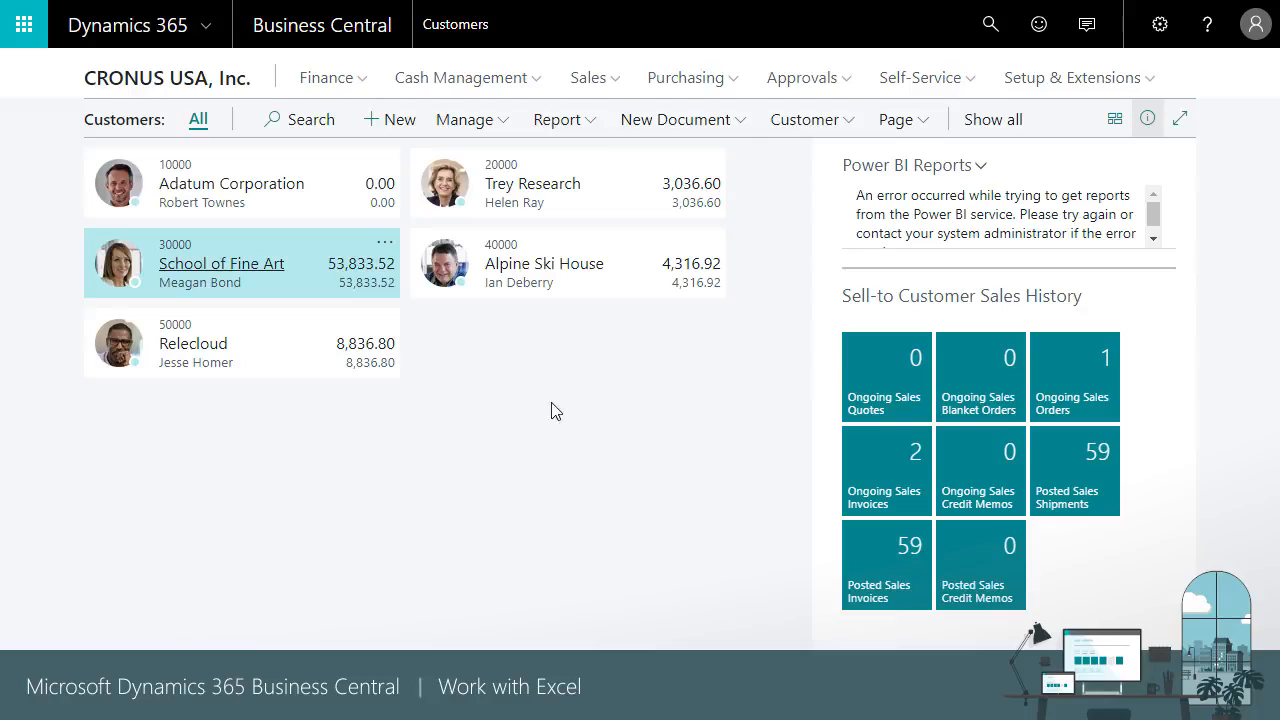